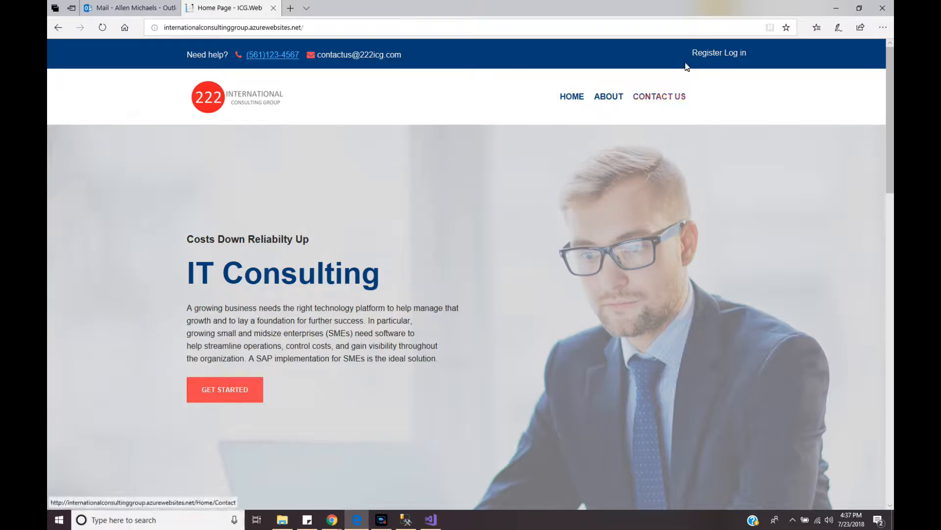
Open the Create New Account form and step through its empty email and password fields
left_click(700, 54)
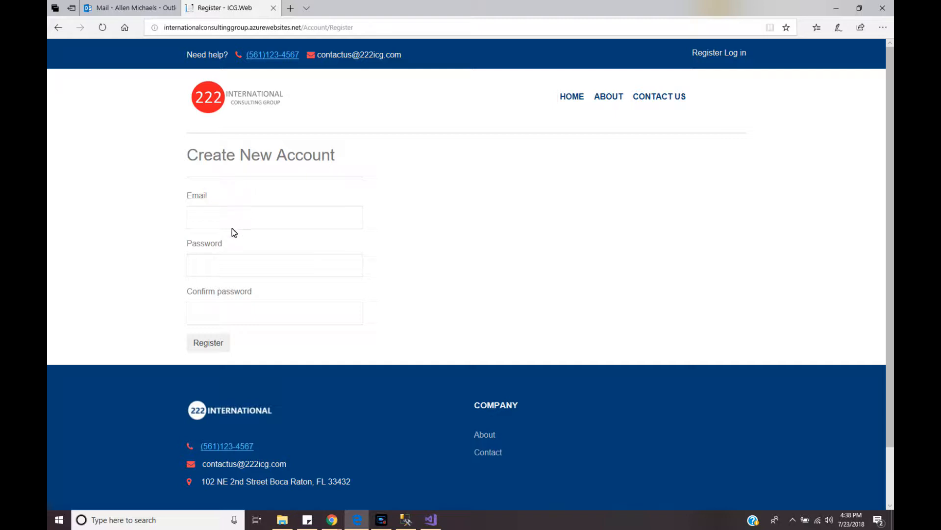
left_click(210, 225)
left_click(215, 273)
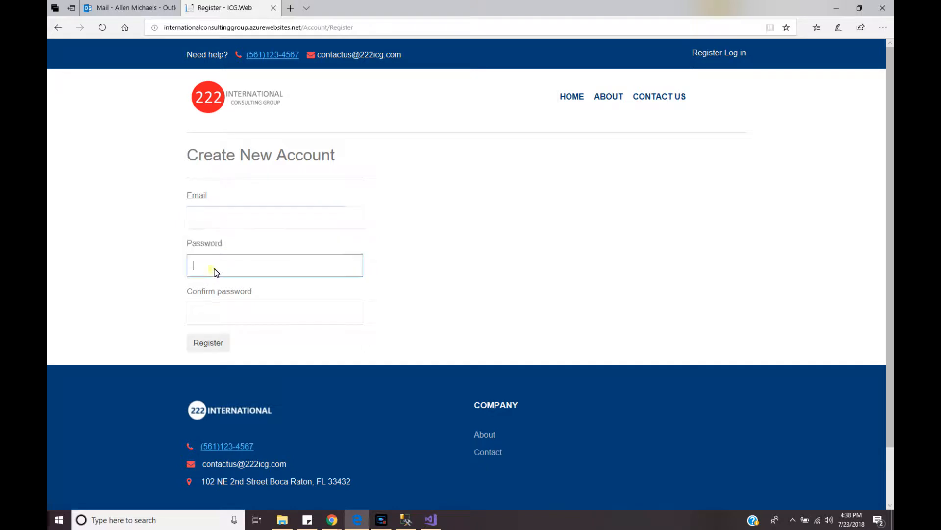
left_click(208, 316)
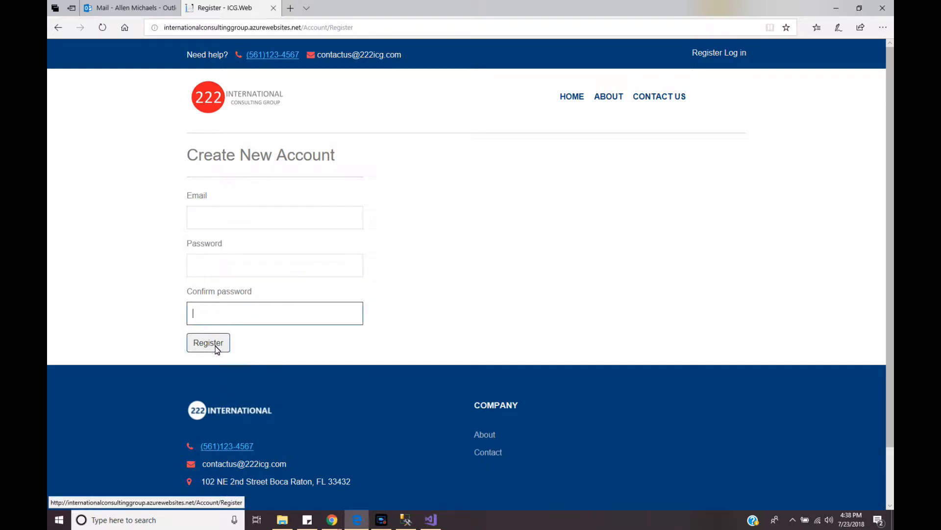
left_click(210, 225)
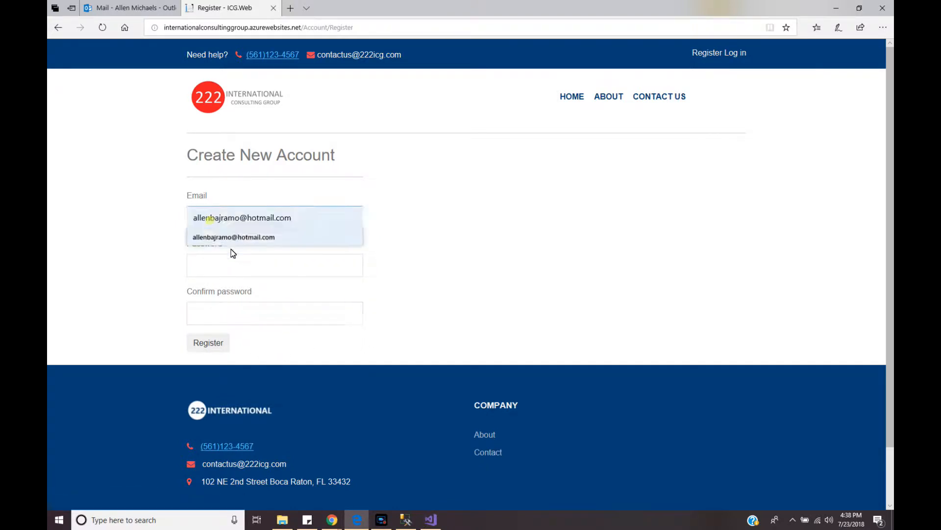
left_click(267, 350)
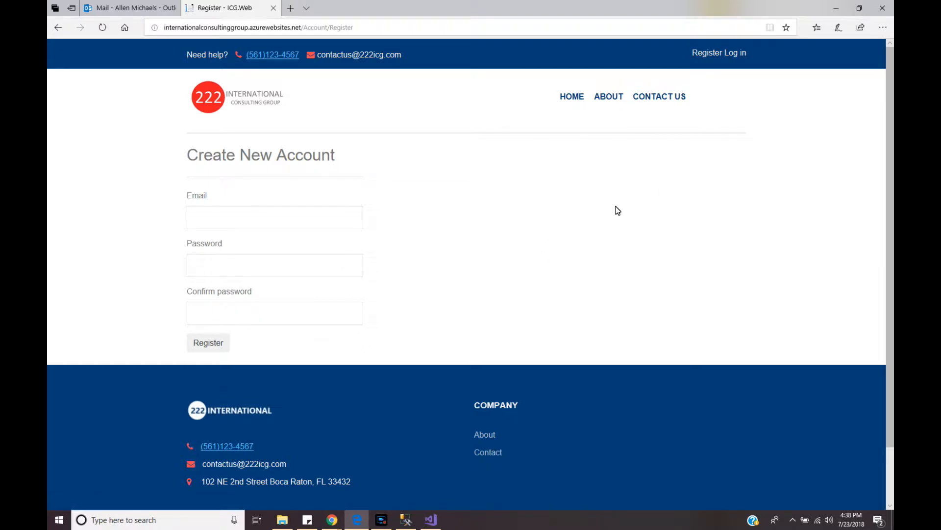
Sign in with the account e-mail and password, re-entering the password after the first attempt fails
left_click(734, 53)
left_click(217, 219)
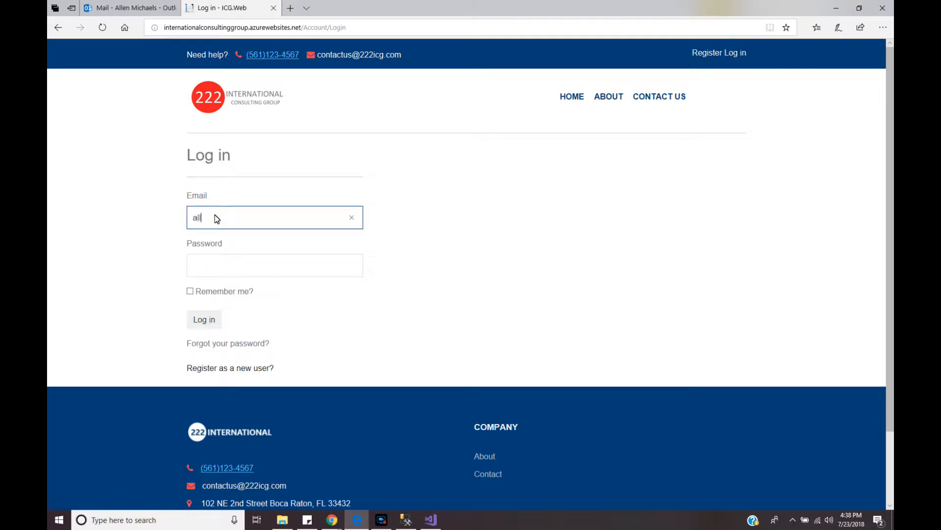
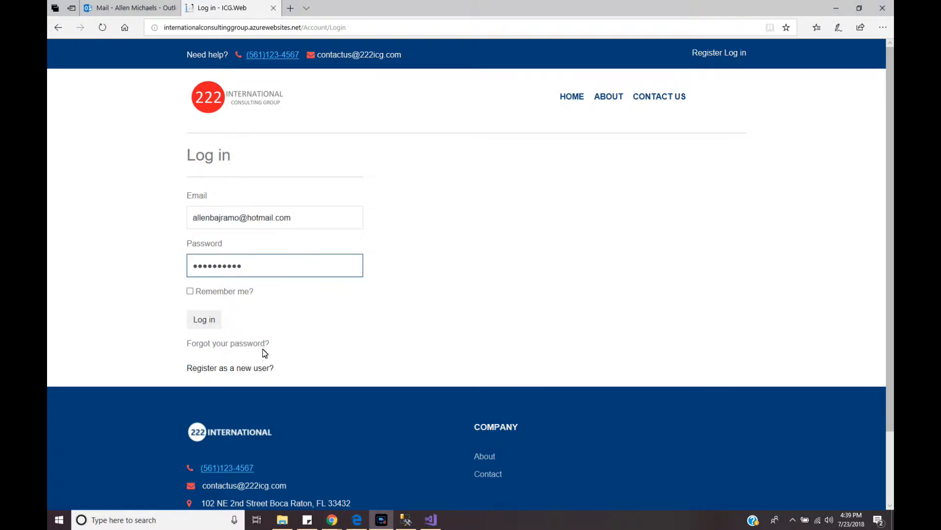
left_click(207, 321)
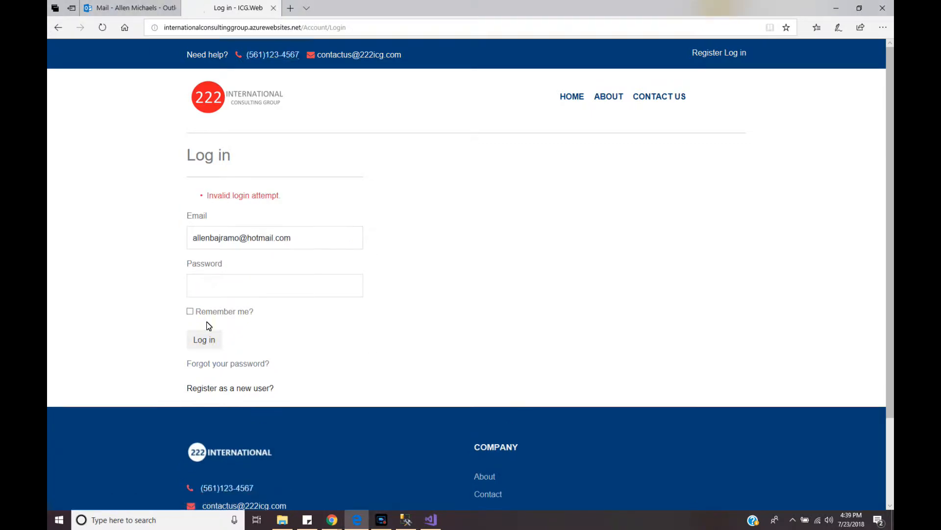
left_click(230, 292)
type("•••••")
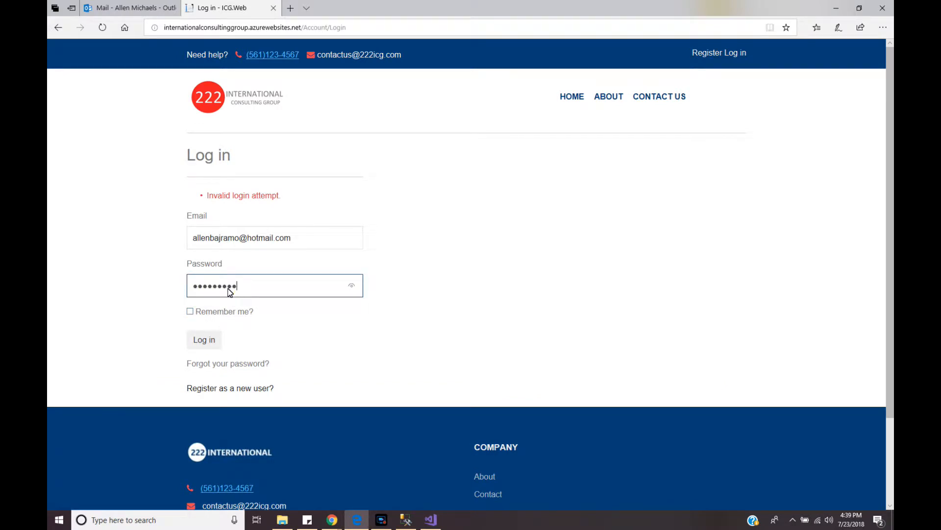
type("•••••")
key("Return")
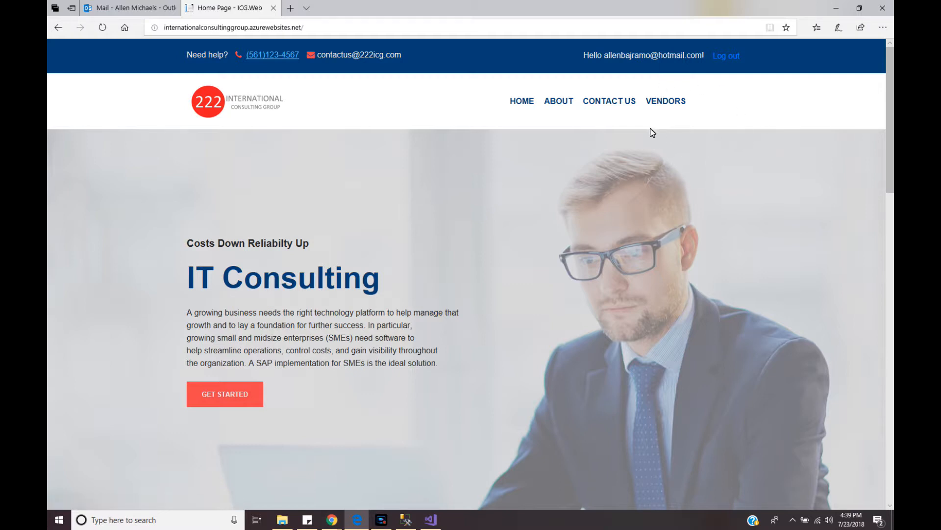
Open the Vendor Main page from the VENDORS navigation link
left_click(673, 106)
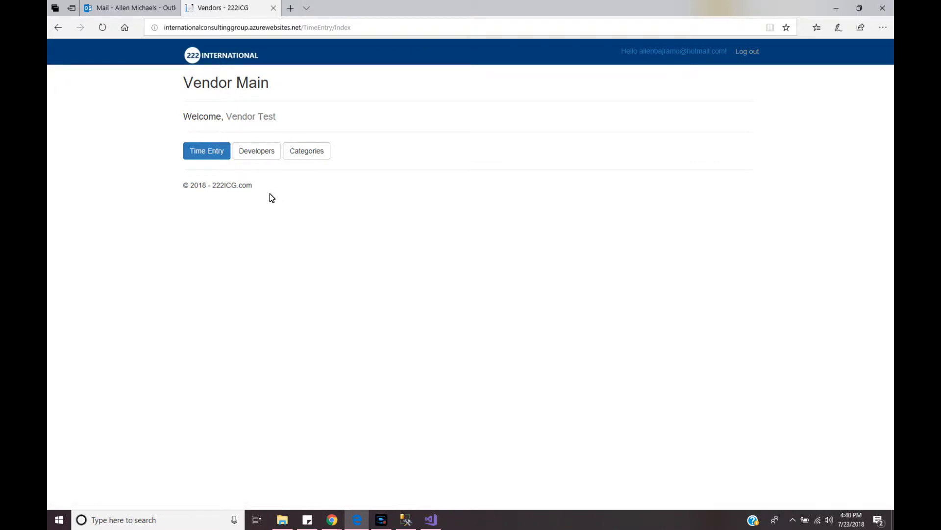
Open the time entries and inspect the existing row's employee, week ending and 23.00 total hours
left_click(206, 156)
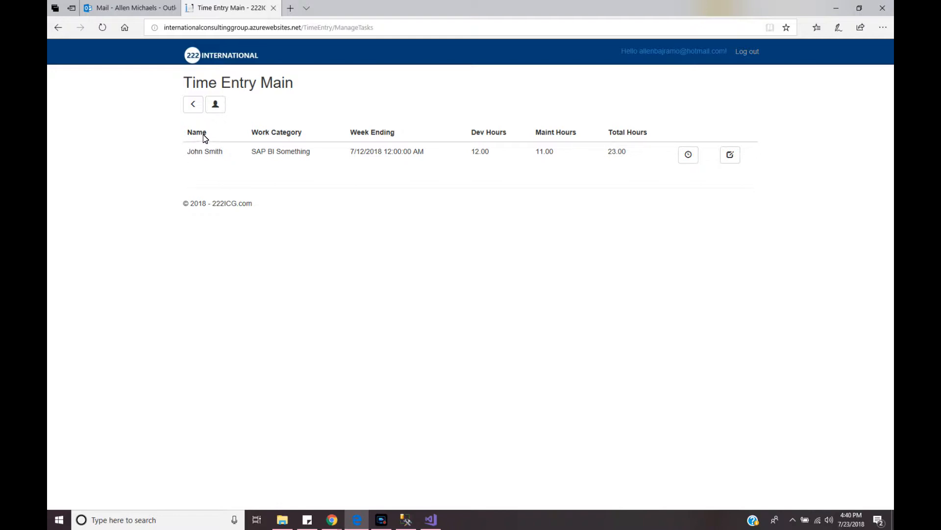
left_click_drag(194, 155, 292, 156)
left_click_drag(353, 155, 379, 156)
left_click_drag(472, 154, 553, 153)
double_click(614, 156)
left_click(559, 152)
Preview the add-task form's employee list, cancel it, and go to the Developers page
left_click(219, 107)
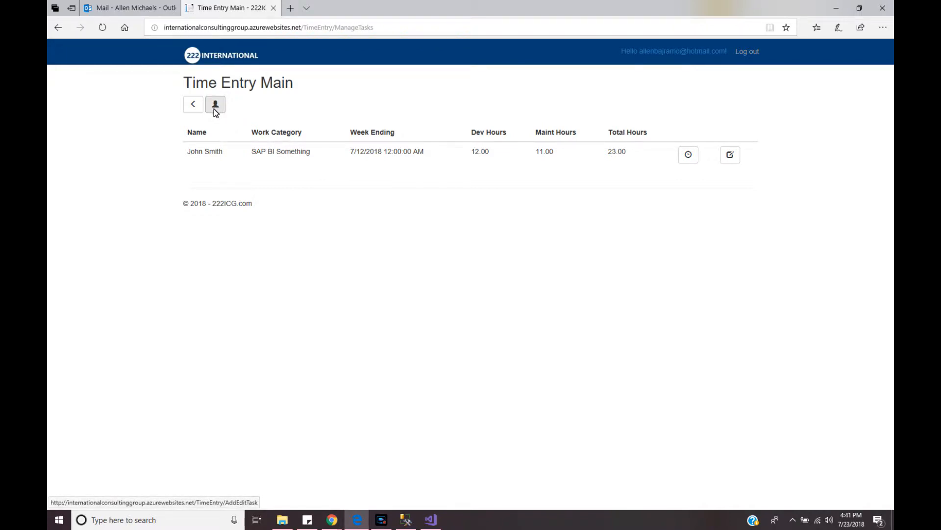
left_click(218, 109)
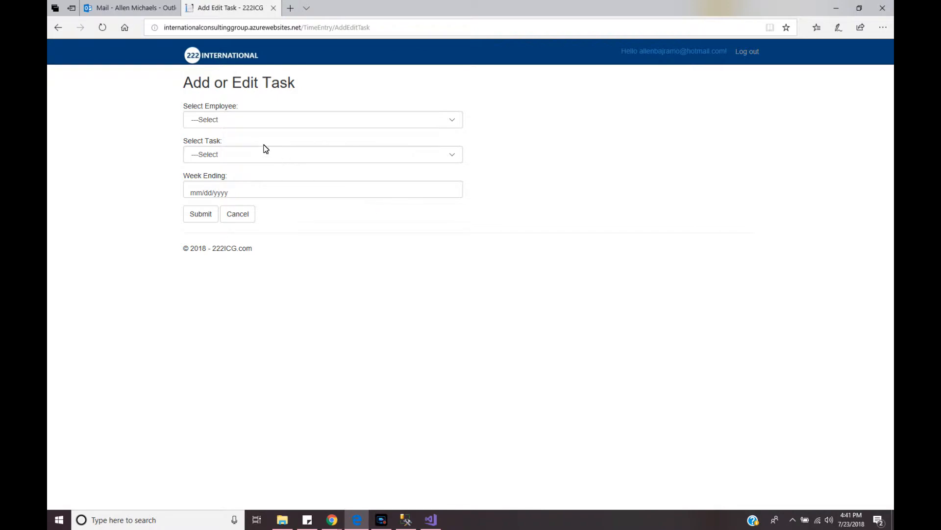
left_click(260, 123)
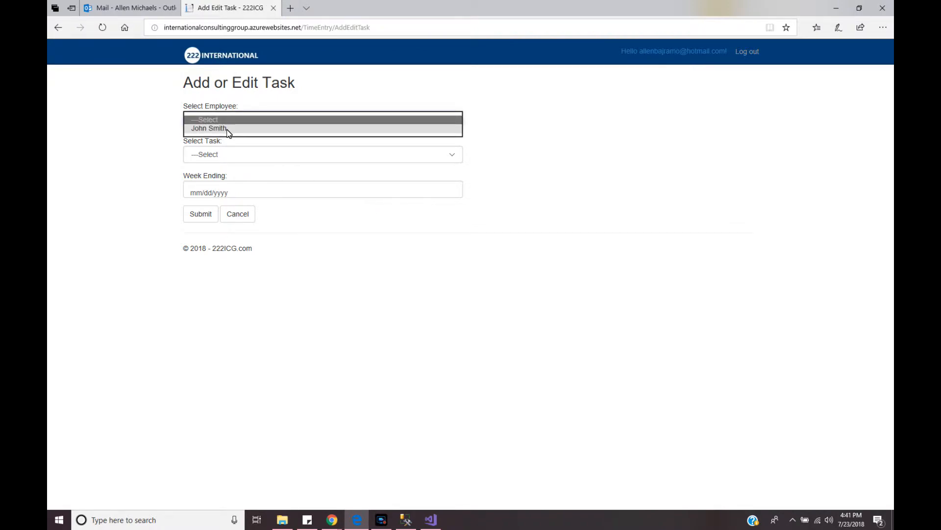
left_click(246, 217)
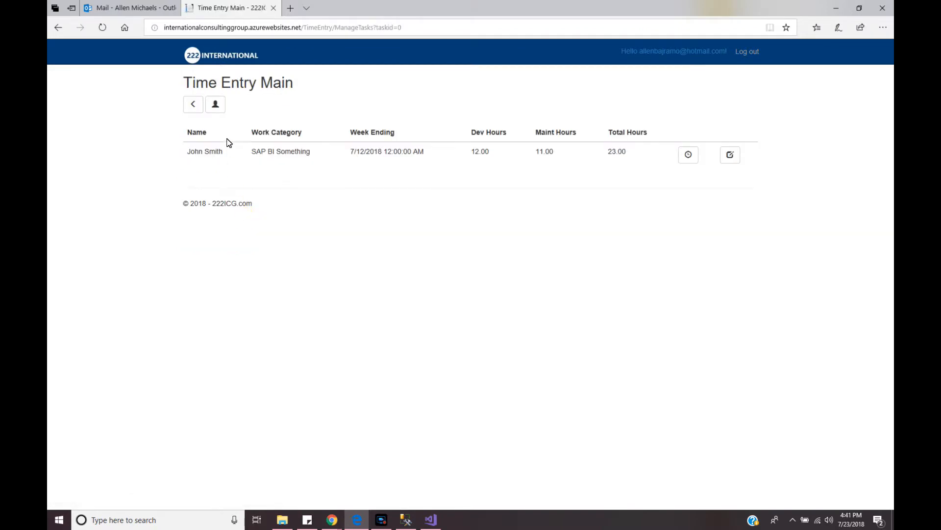
left_click(193, 104)
left_click(258, 153)
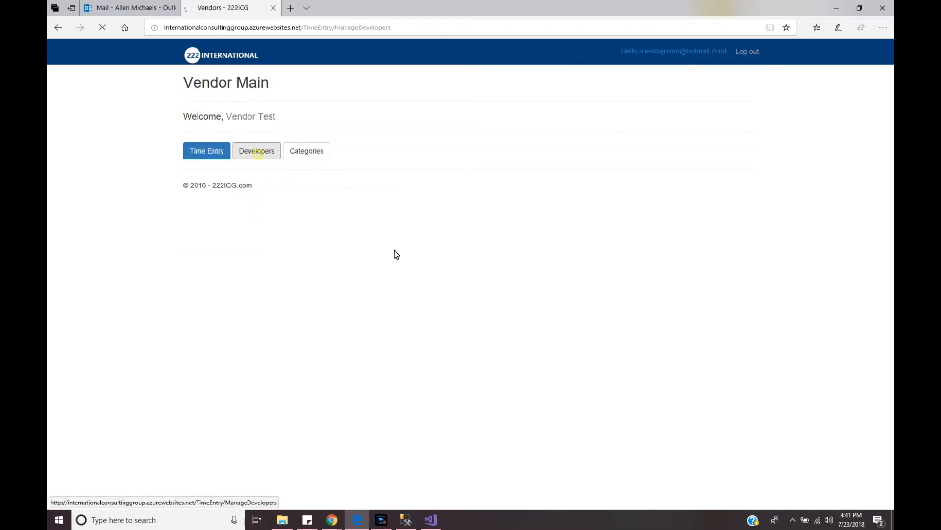
Add a new developer with first and last name, then go back to Vendor Main
left_click(214, 104)
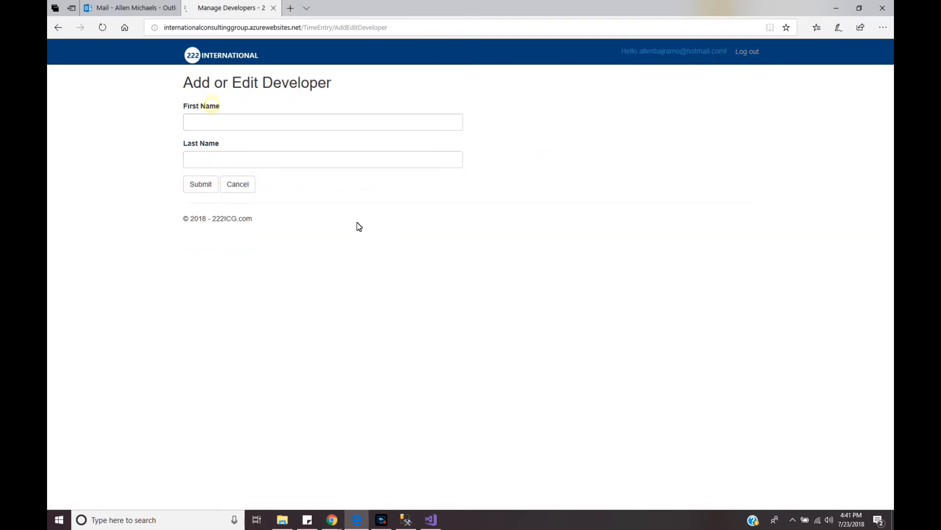
left_click(204, 125)
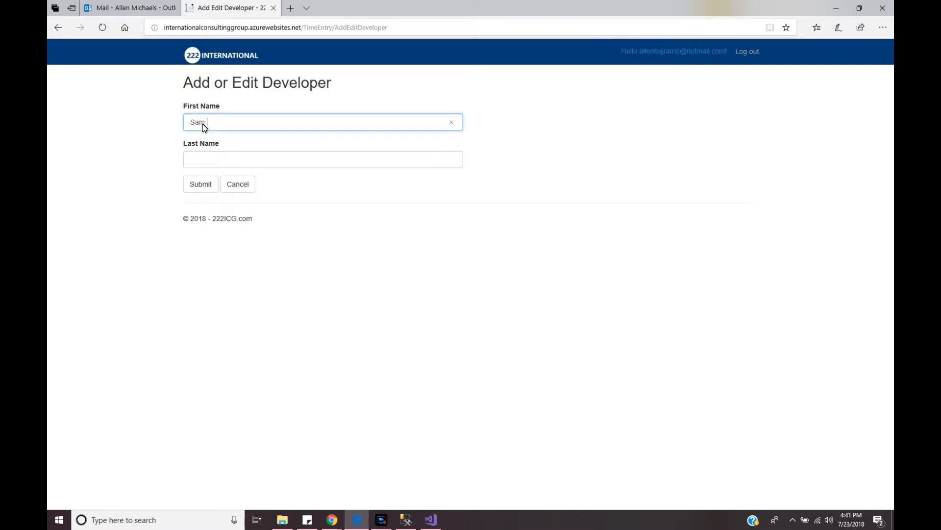
left_click(205, 162)
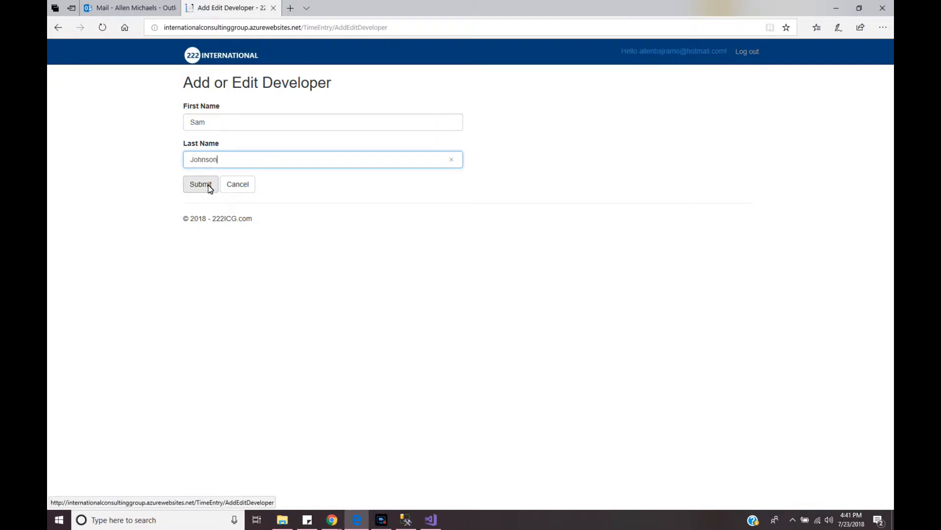
left_click(205, 185)
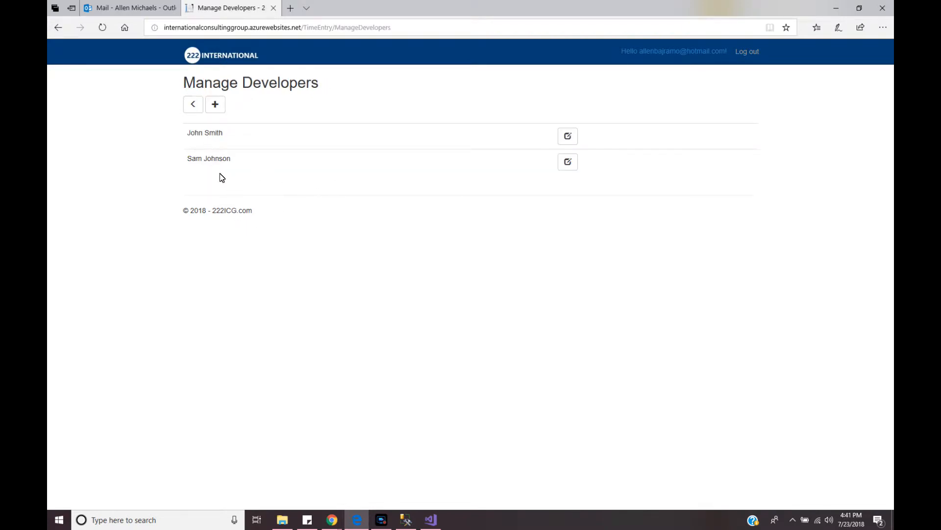
left_click(193, 103)
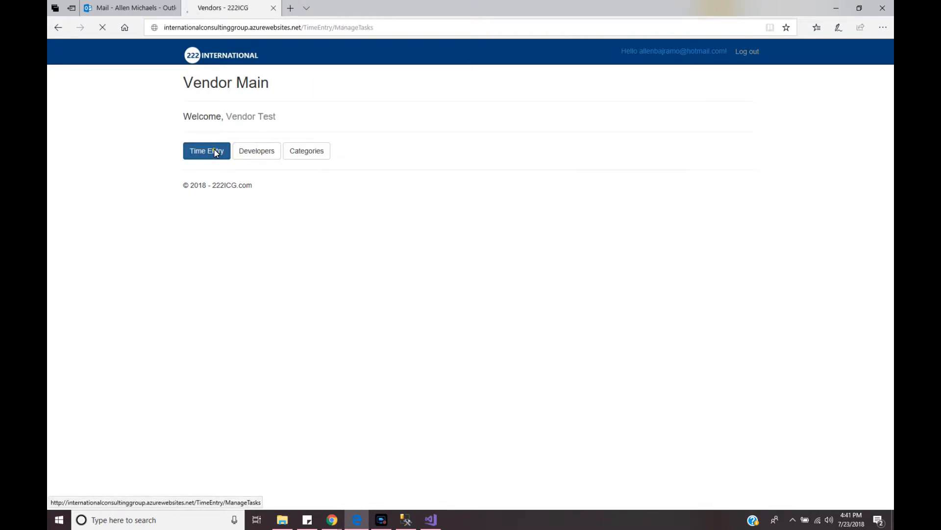
Submit a SAP BI Something time entry for the new developer with week ending 7/26/2018
left_click(215, 152)
left_click(216, 105)
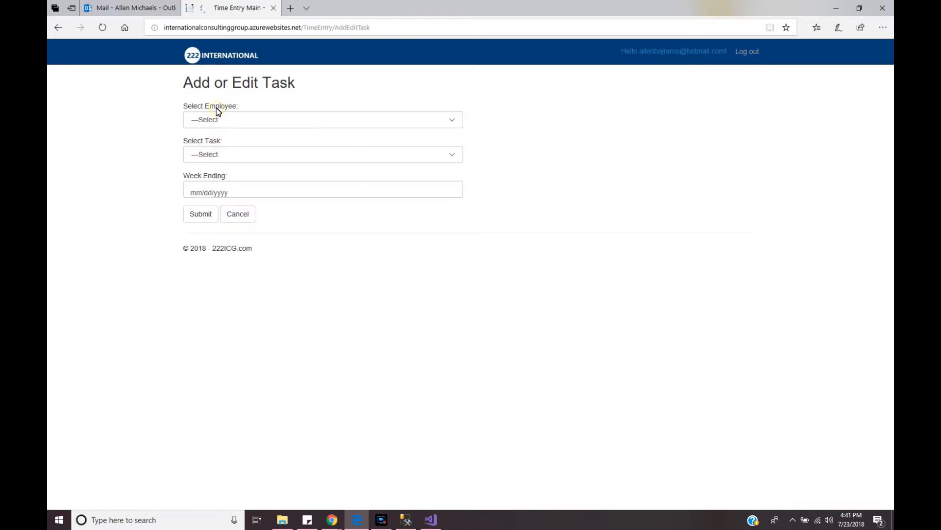
left_click(324, 122)
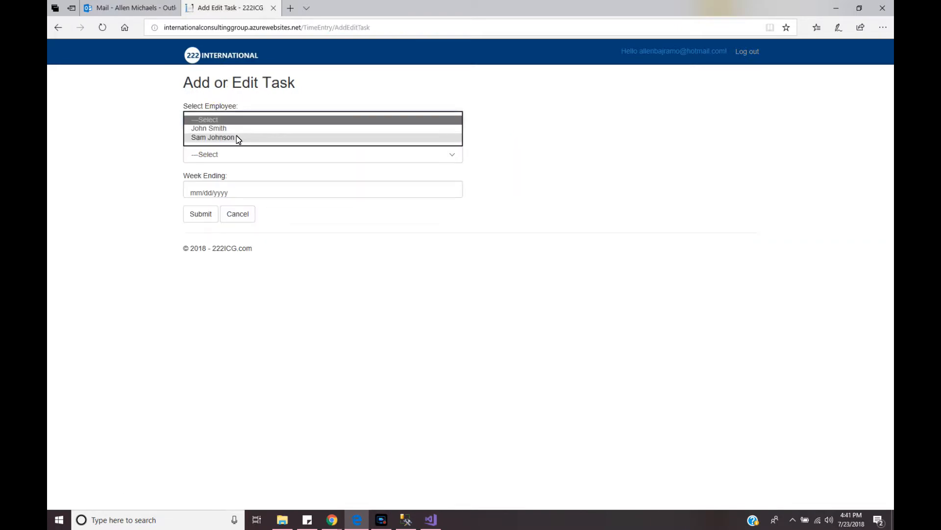
left_click(237, 139)
left_click(232, 154)
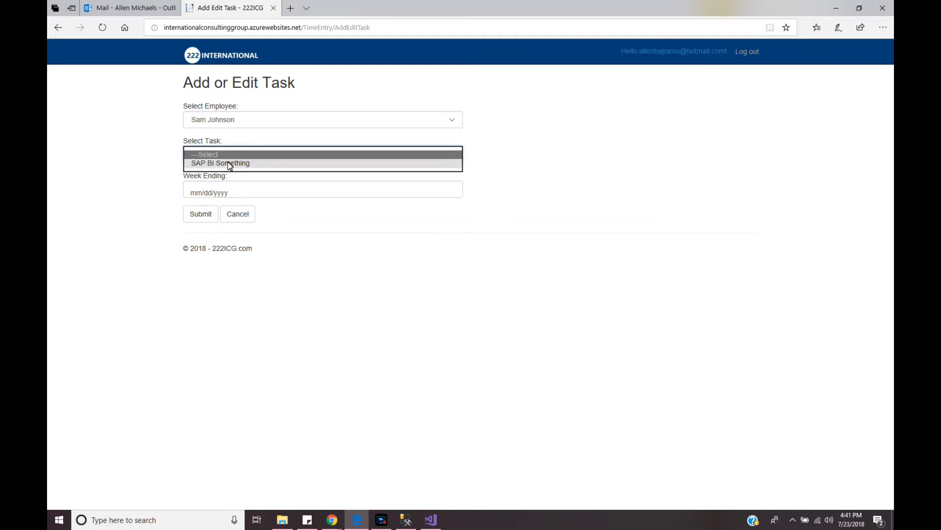
left_click(230, 166)
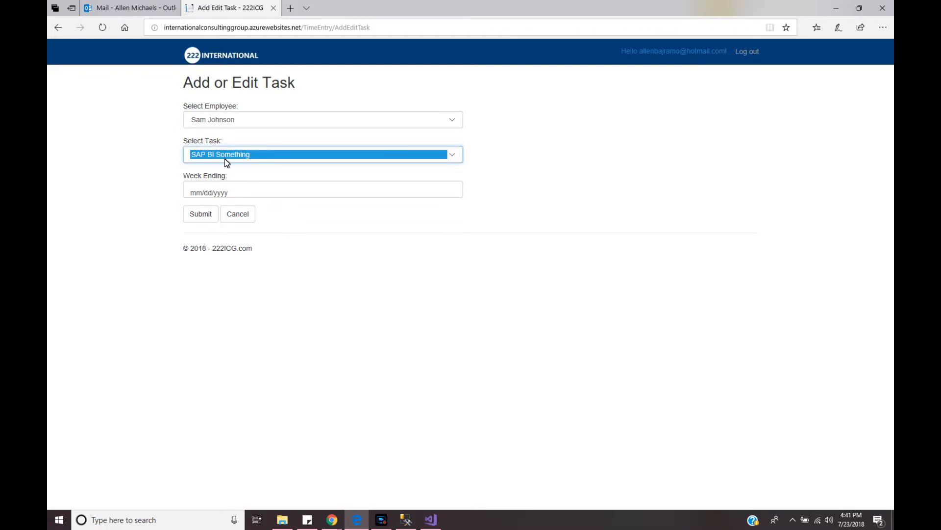
left_click(232, 193)
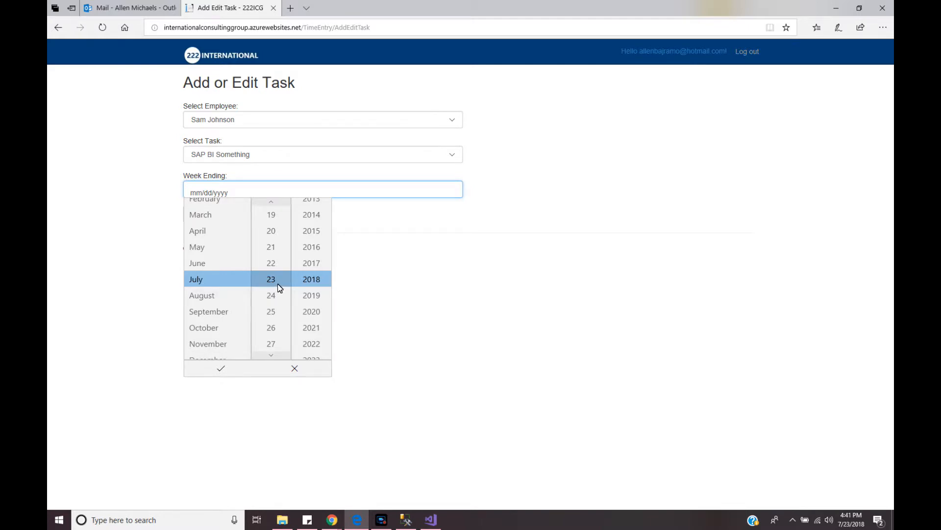
left_click(275, 355)
left_click(275, 312)
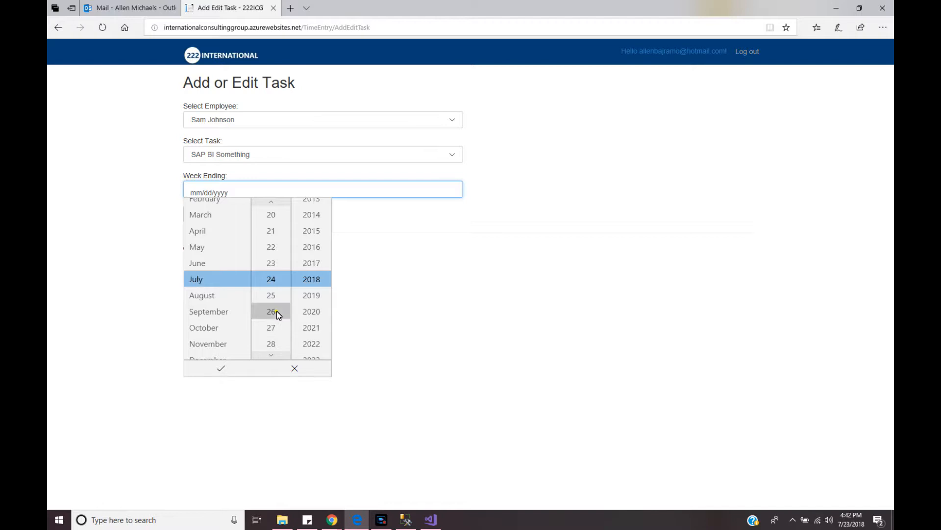
left_click(223, 369)
left_click(202, 216)
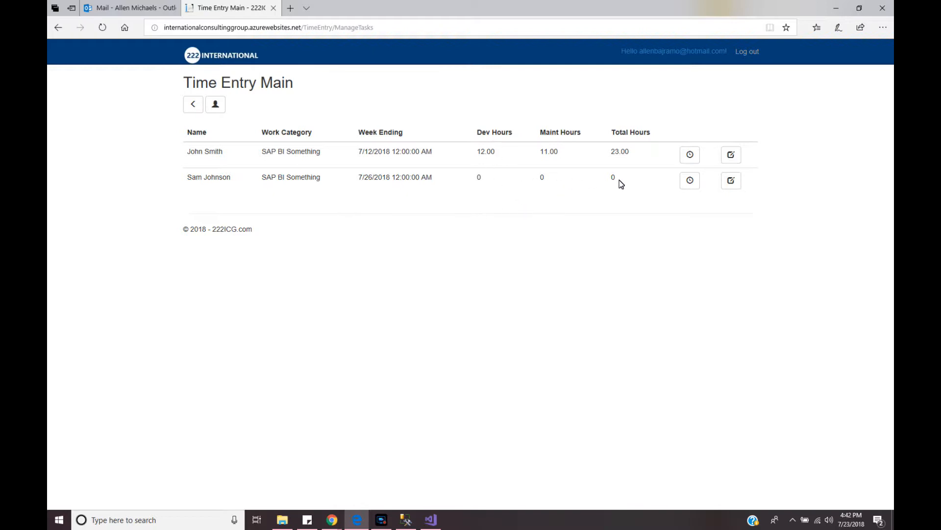
Add a 'Worked on something' detail line with 5 maintenance hours to the developer's entry
left_click(690, 181)
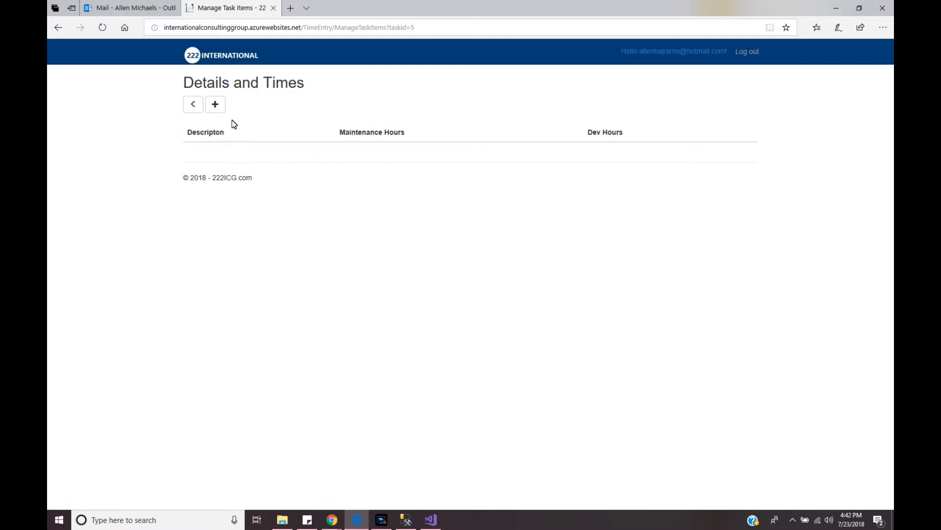
left_click(215, 104)
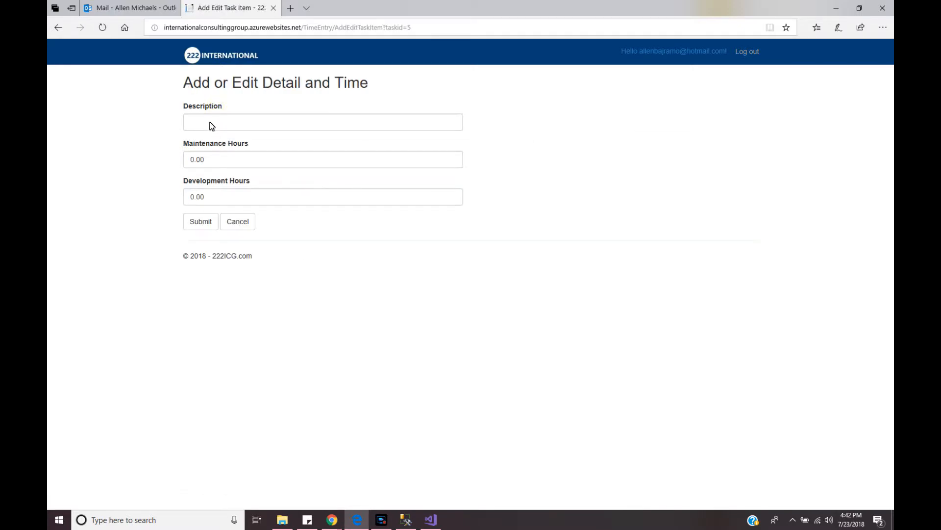
left_click(209, 124)
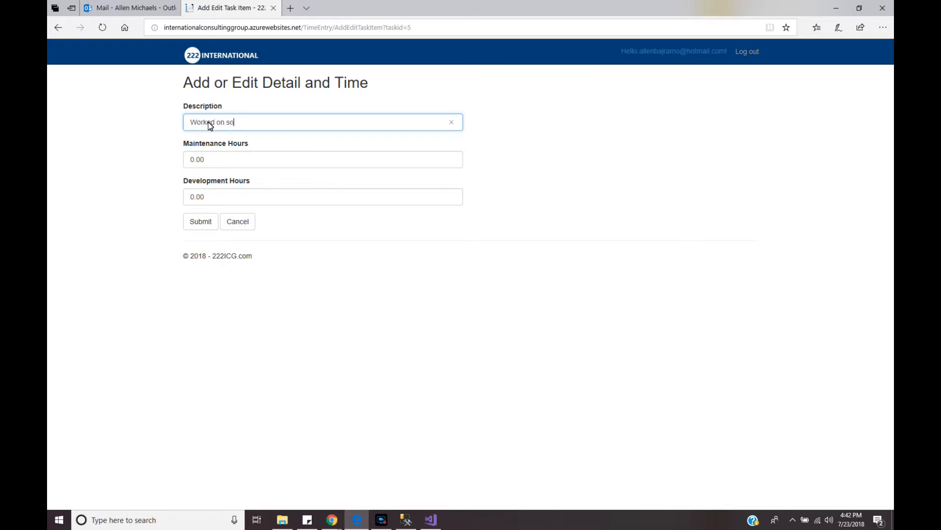
left_click(195, 165)
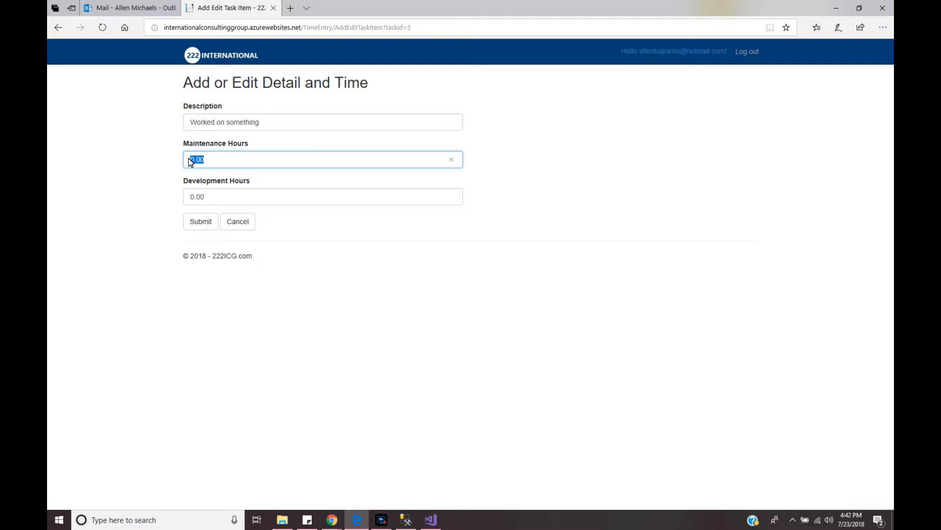
double_click(207, 197)
left_click(228, 198)
double_click(221, 205)
left_click(223, 202)
left_click(201, 223)
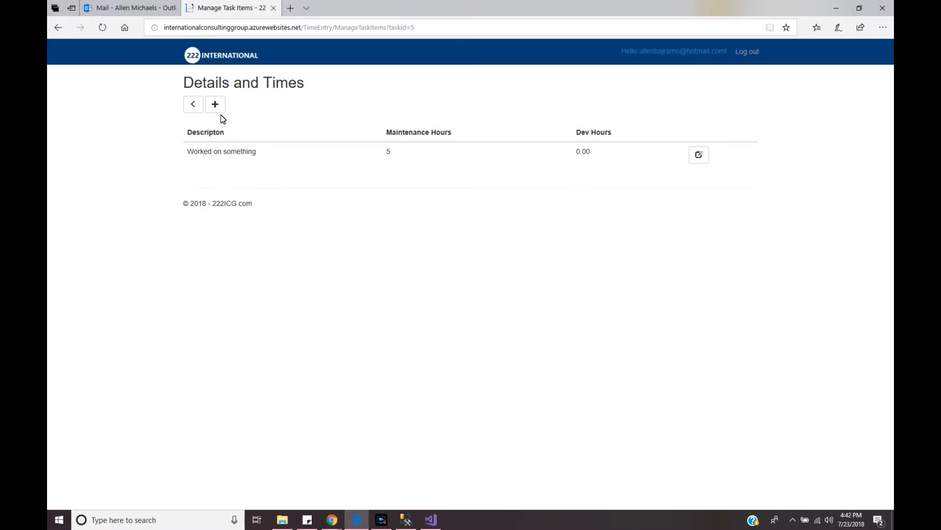
Return to the time entry list and check the entry's 5.00 total without changes
left_click(193, 104)
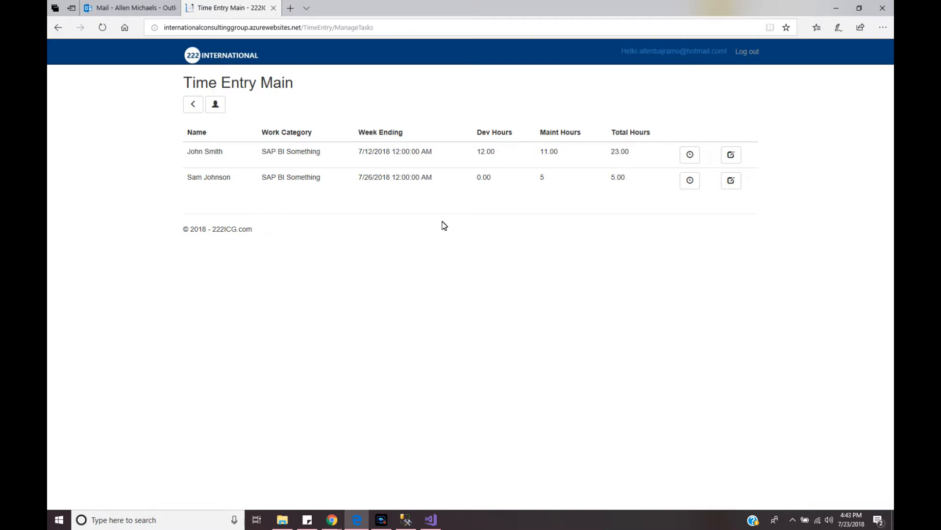
left_click(734, 182)
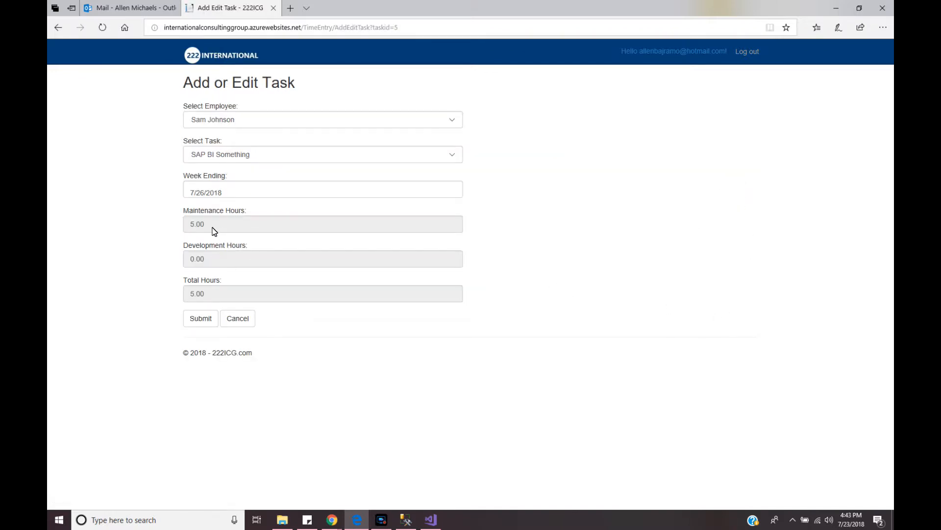
left_click(237, 319)
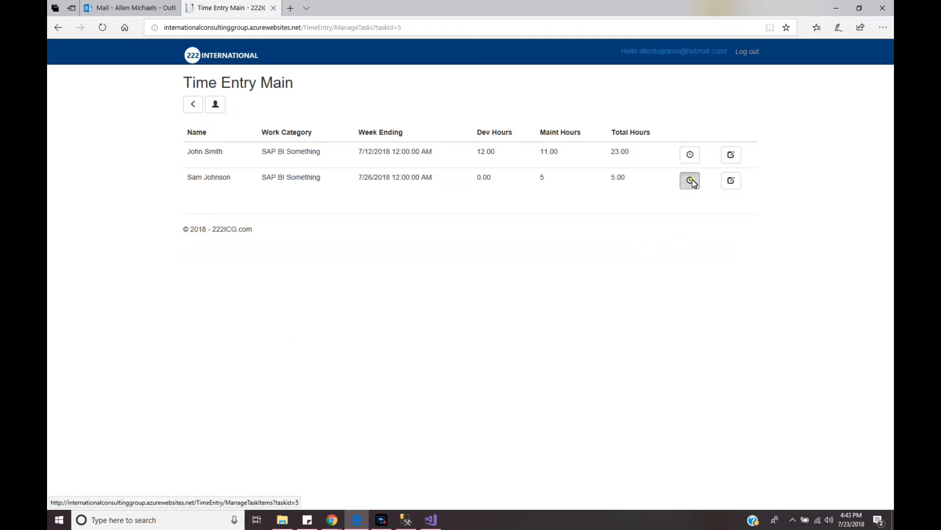
Edit the 'Worked on something' detail line, changing maintenance hours from 5.00 to 10
left_click(692, 179)
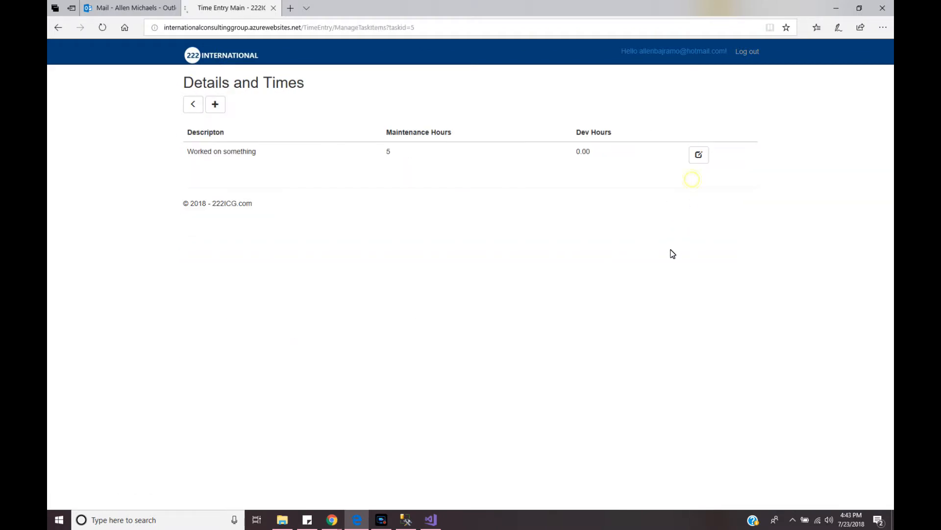
left_click(699, 155)
left_click_drag(210, 161, 184, 160)
type("10")
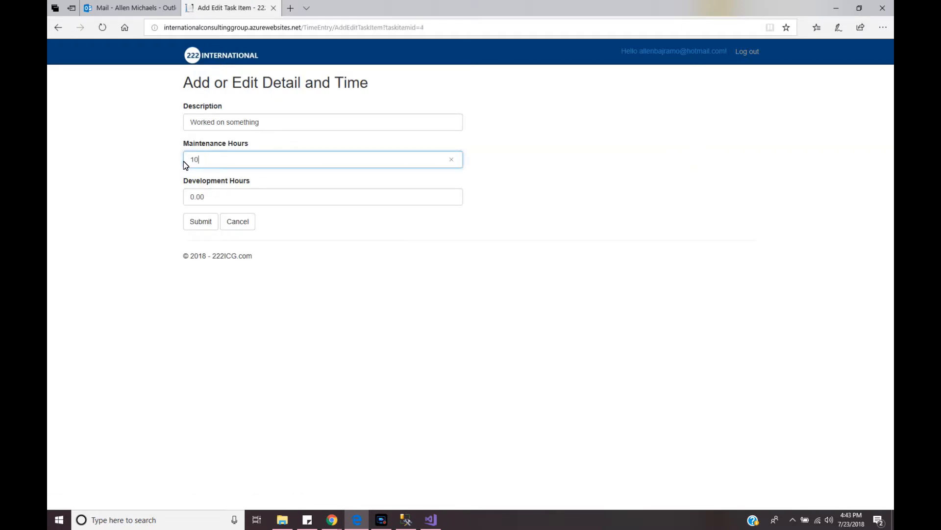
left_click(201, 221)
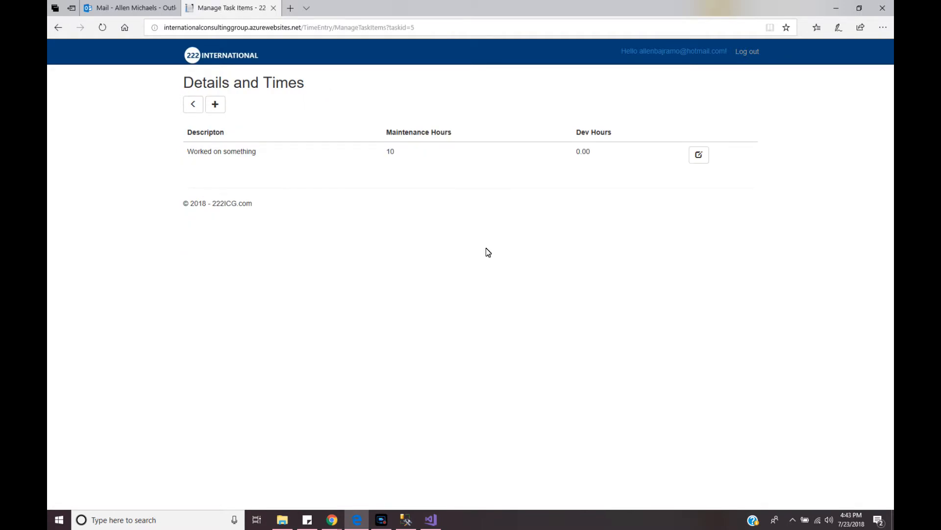
Return to the time entry list and confirm the entry now totals 10.00 hours
left_click(194, 105)
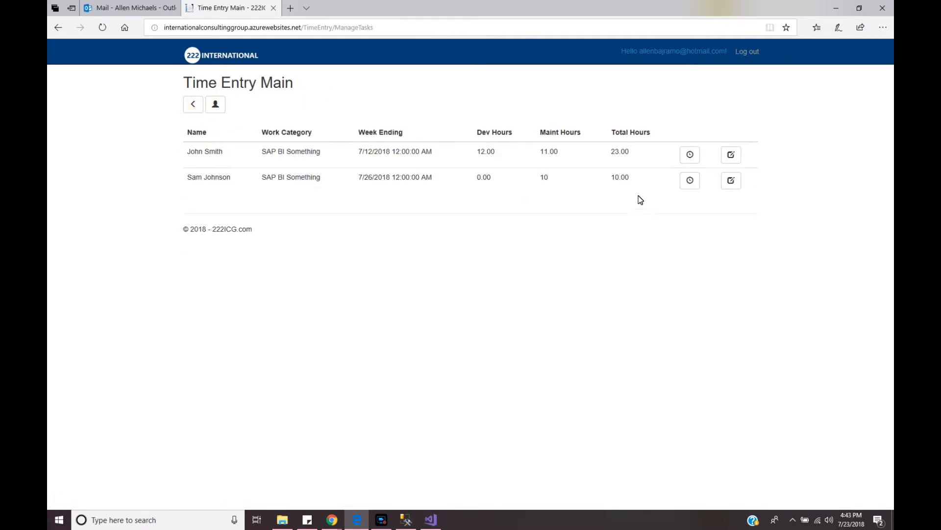
left_click(735, 184)
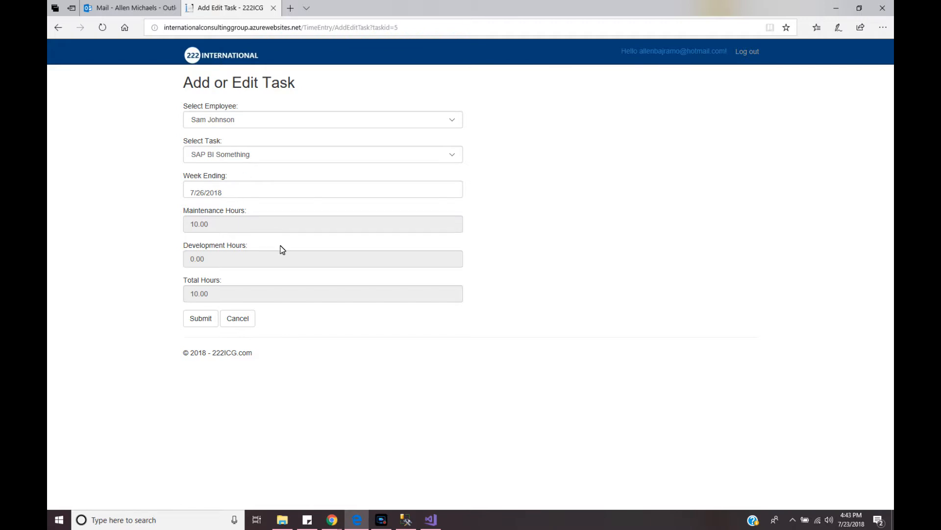
left_click(245, 320)
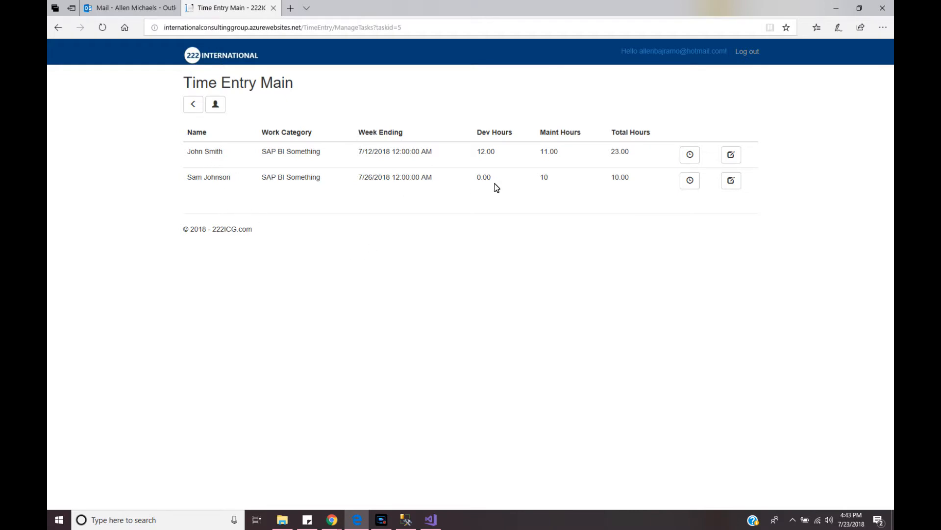
Look over the existing categories and the time entry list from Vendor Main
left_click(192, 108)
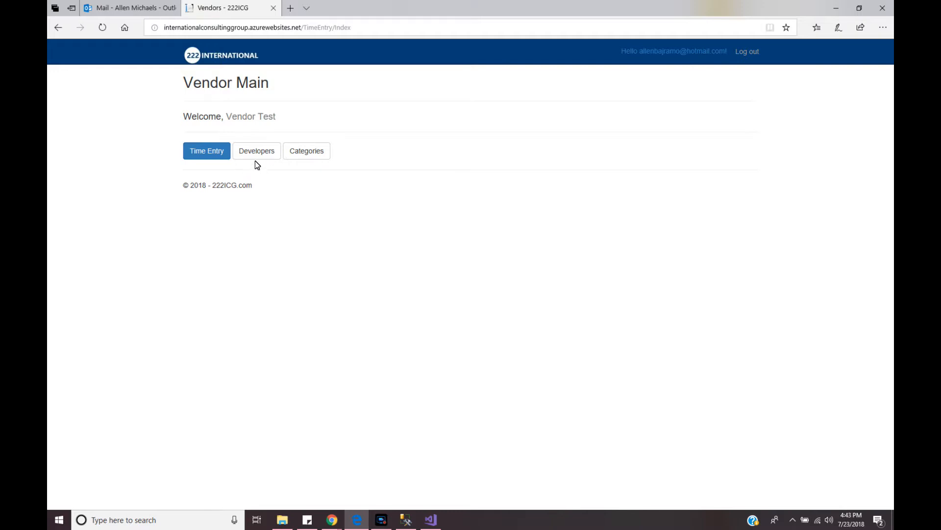
left_click(305, 152)
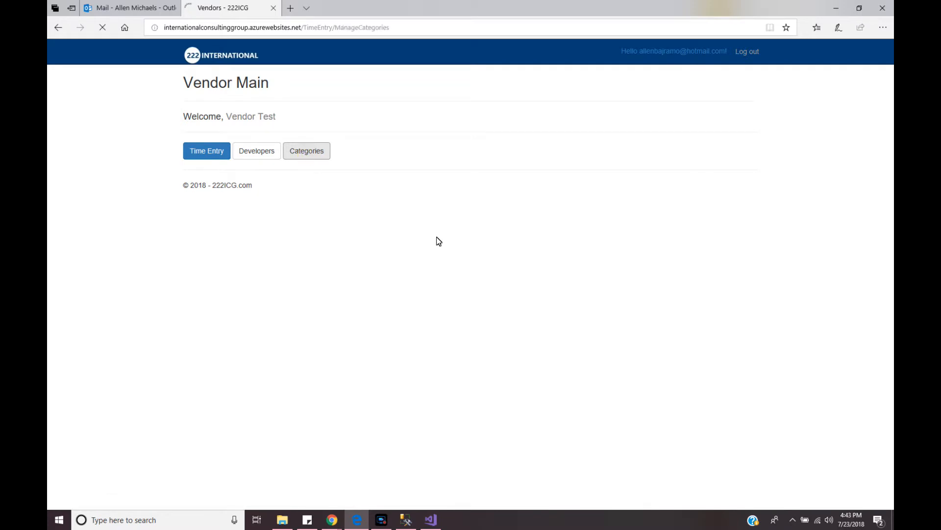
left_click_drag(192, 135, 234, 141)
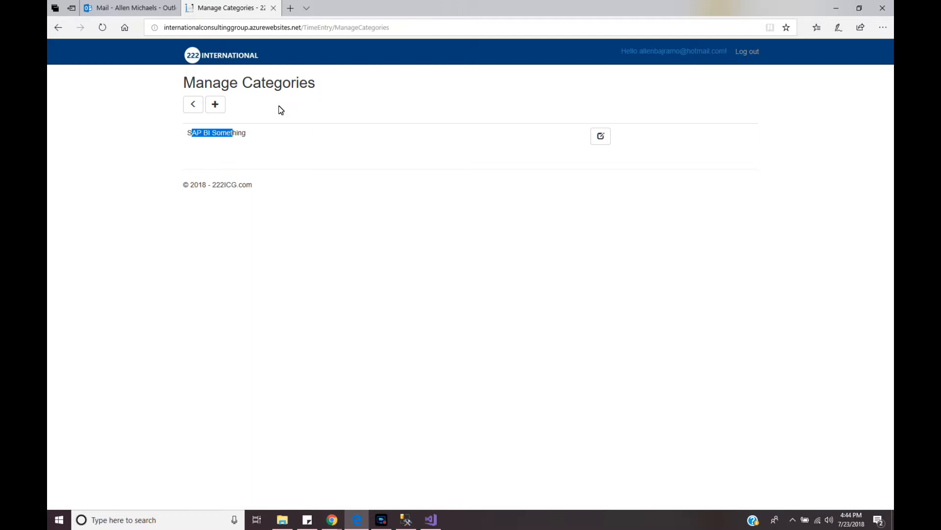
left_click(195, 107)
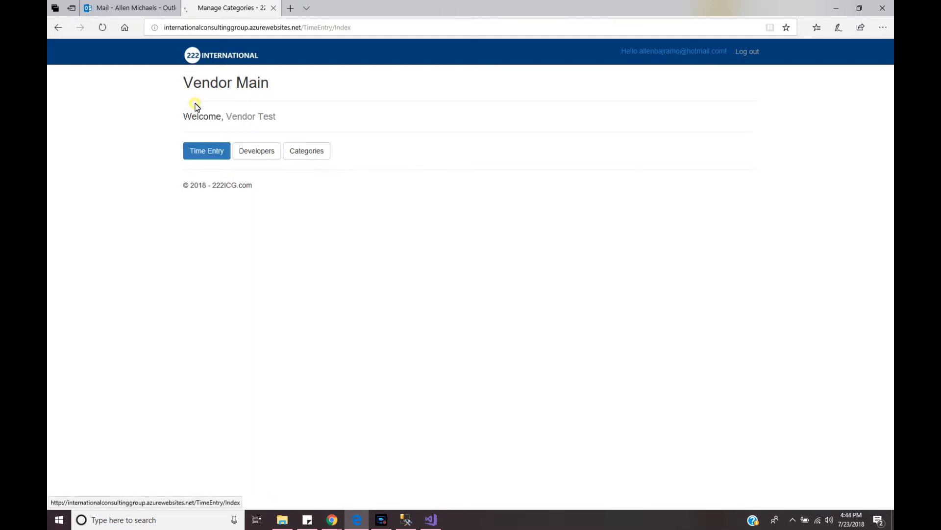
left_click(205, 153)
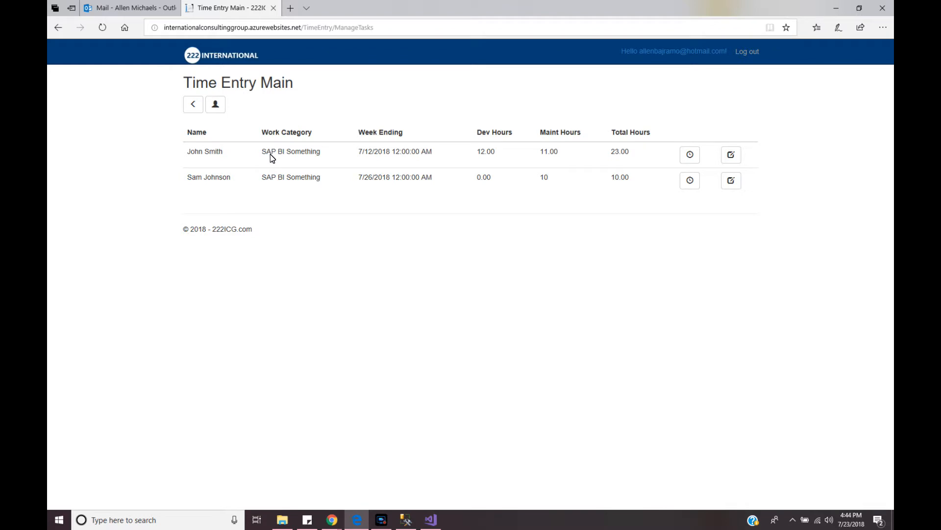
left_click(194, 101)
Create the category 'SAP BI Something Else', then return to the time entry list
left_click(314, 152)
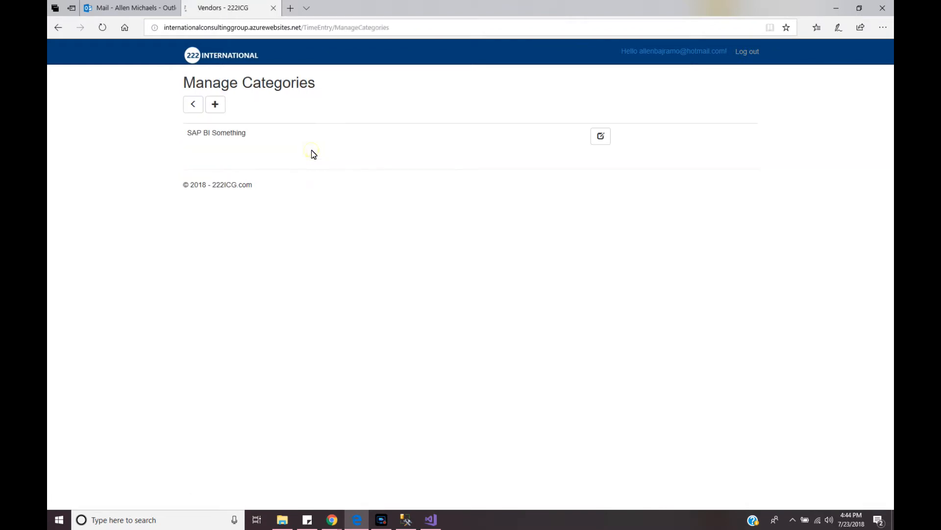
left_click(218, 106)
left_click(231, 128)
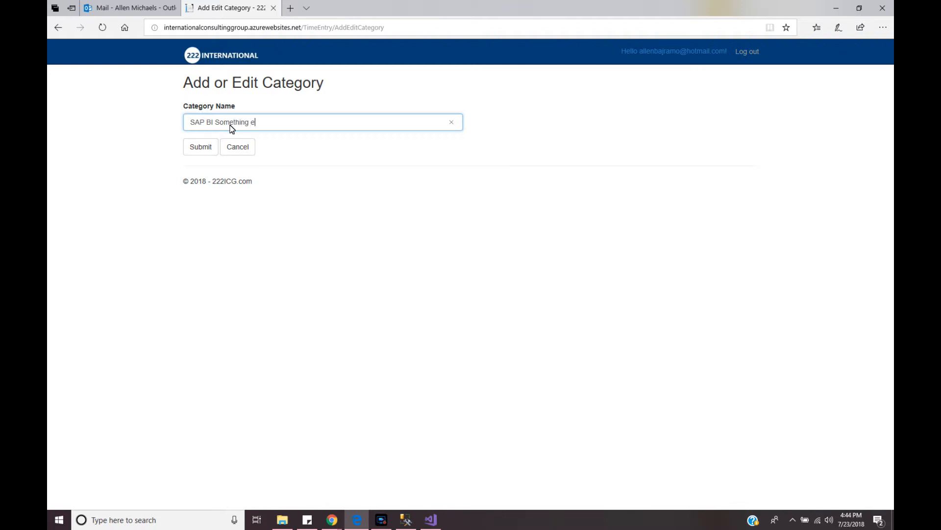
left_click(201, 147)
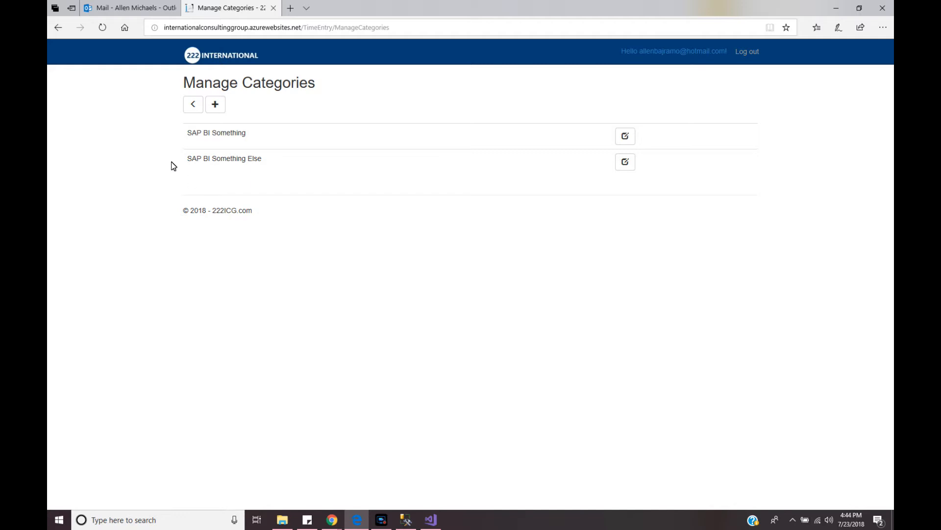
left_click(193, 104)
left_click(202, 155)
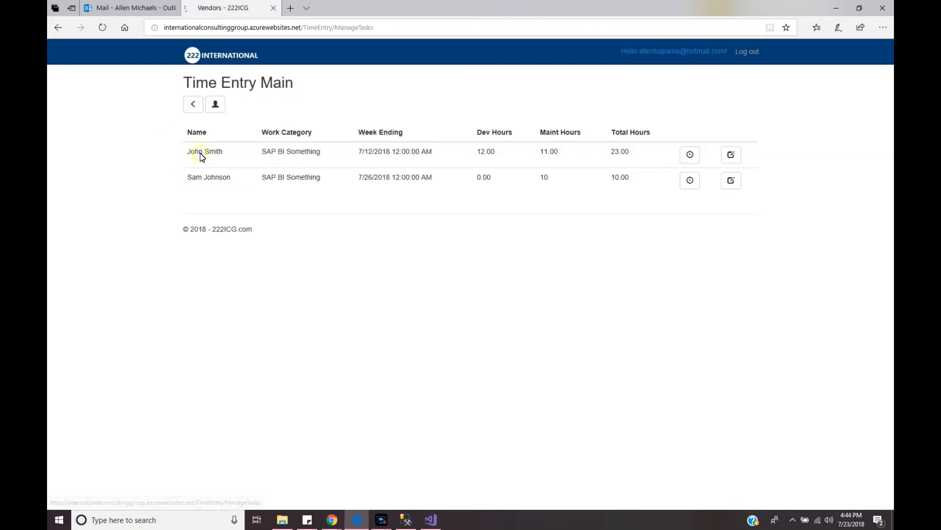
Submit a SAP BI Something Else task for the other developer with week ending 7/26/2018
left_click(216, 108)
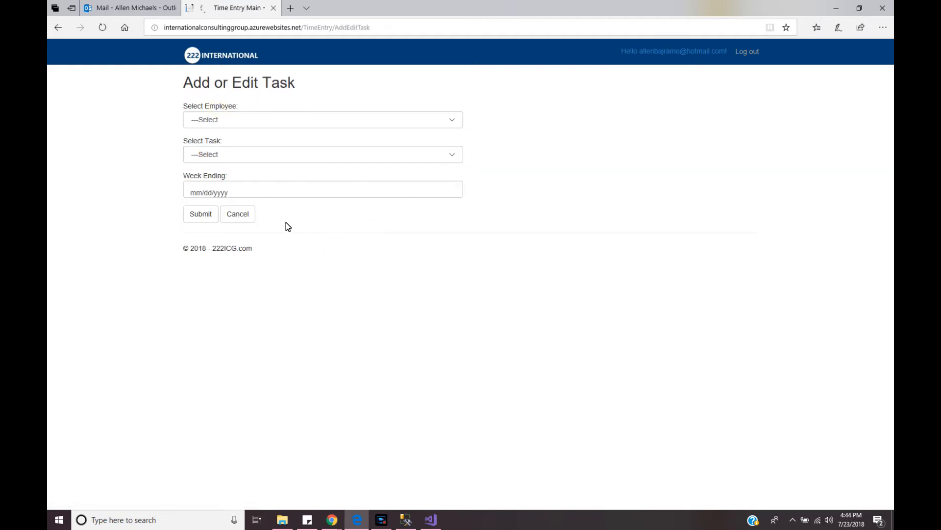
left_click(262, 123)
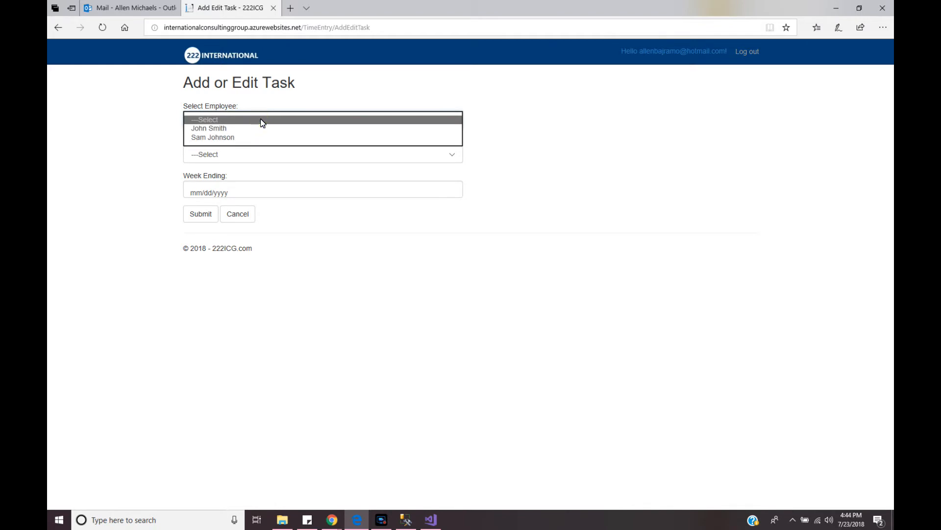
left_click(231, 128)
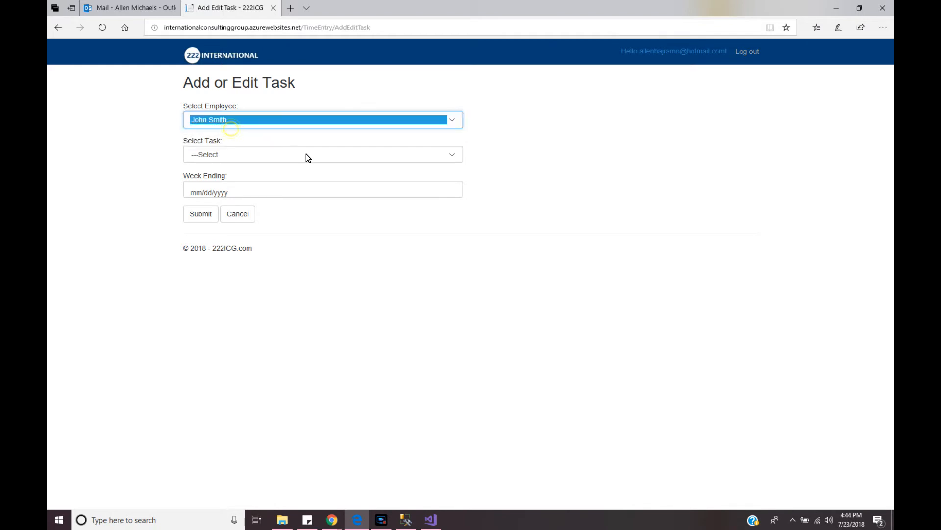
left_click(228, 155)
left_click(228, 172)
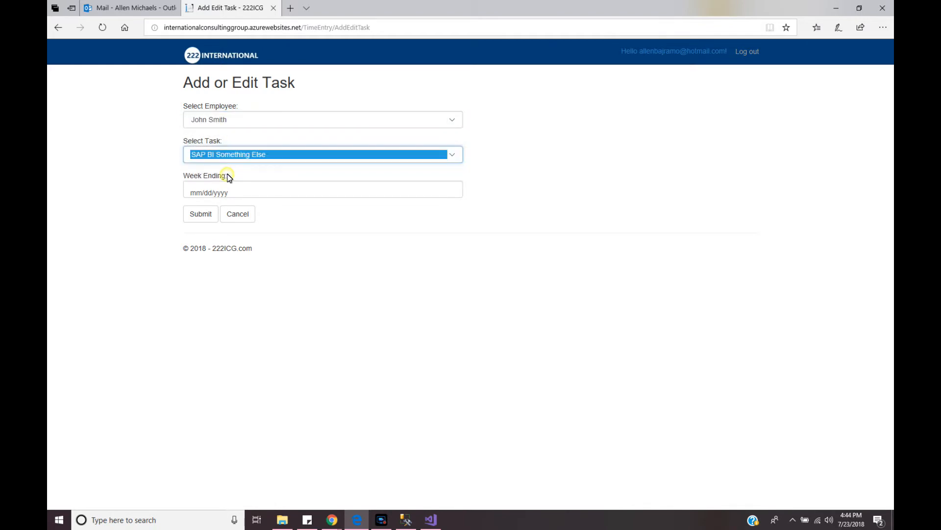
left_click(210, 193)
left_click(272, 327)
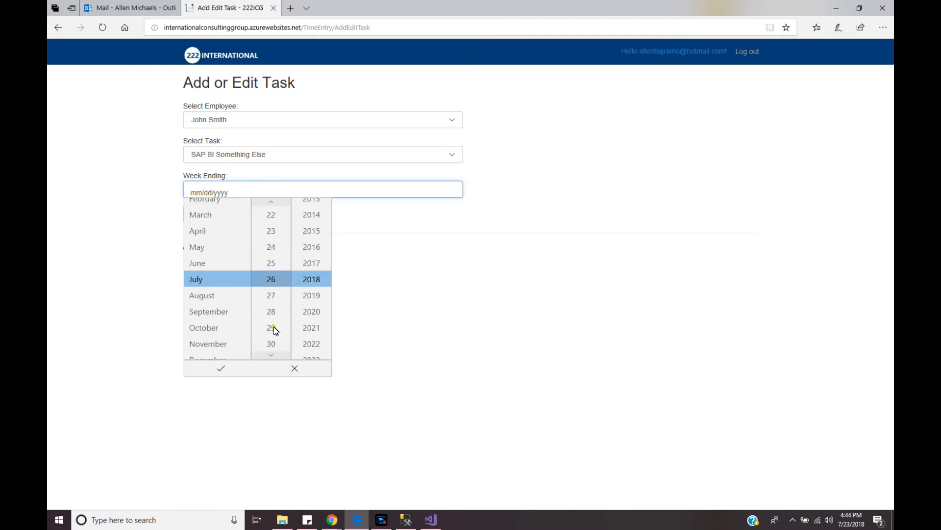
left_click(206, 369)
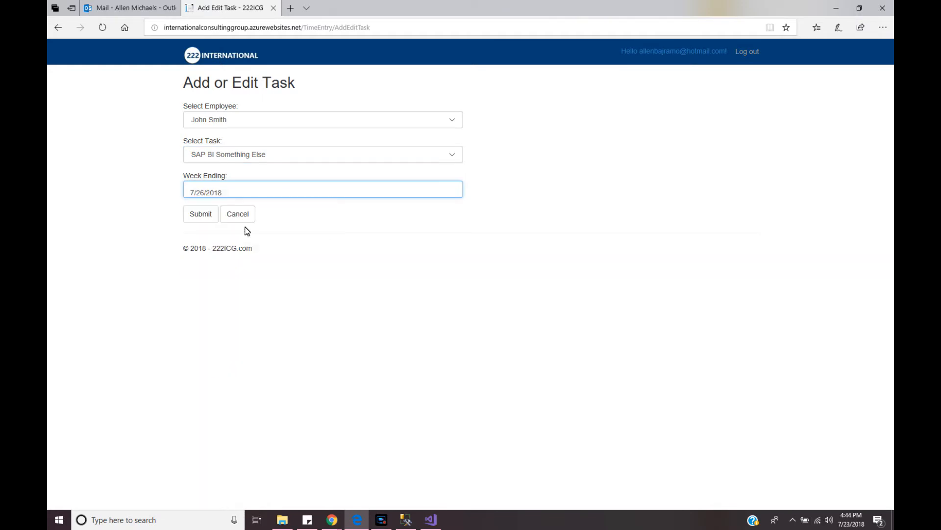
left_click(205, 213)
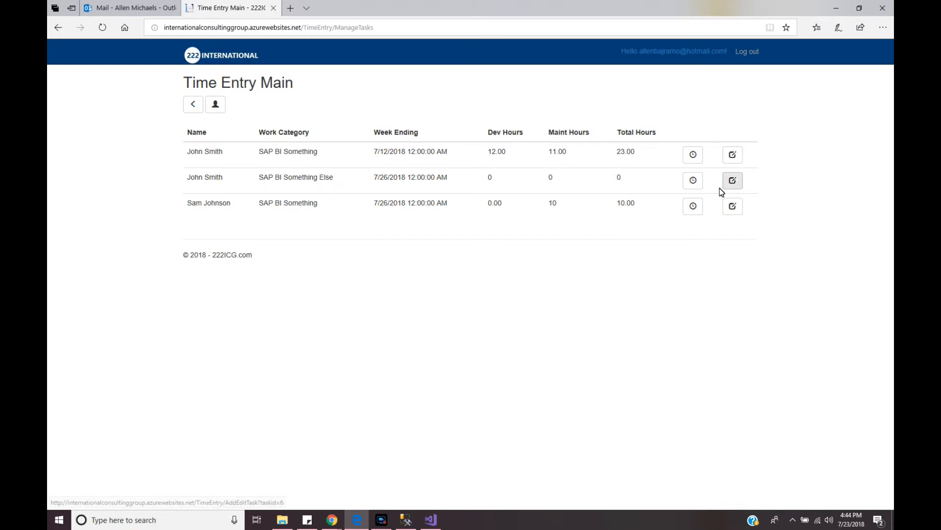
Add a detail item with a description, 10 maintenance and 10 development hours to the SAP BI Something Else task
left_click(694, 184)
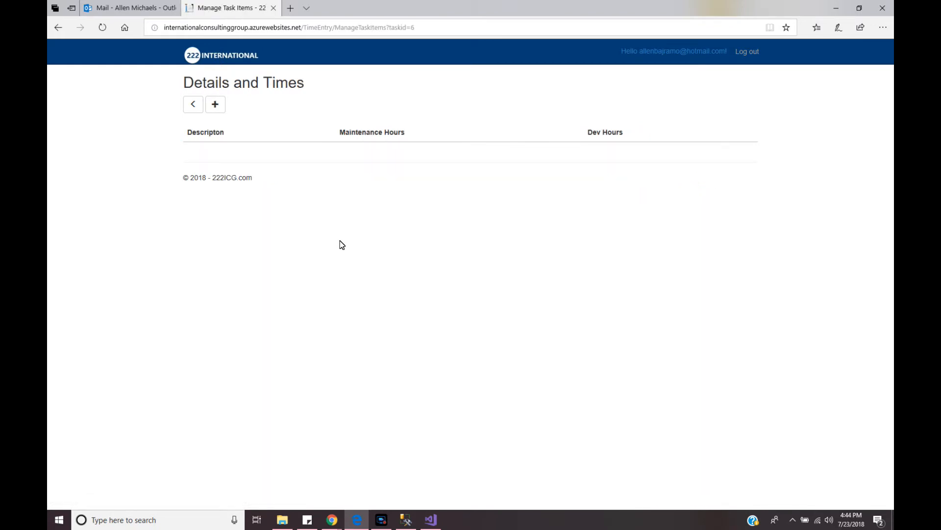
left_click(216, 105)
left_click(200, 124)
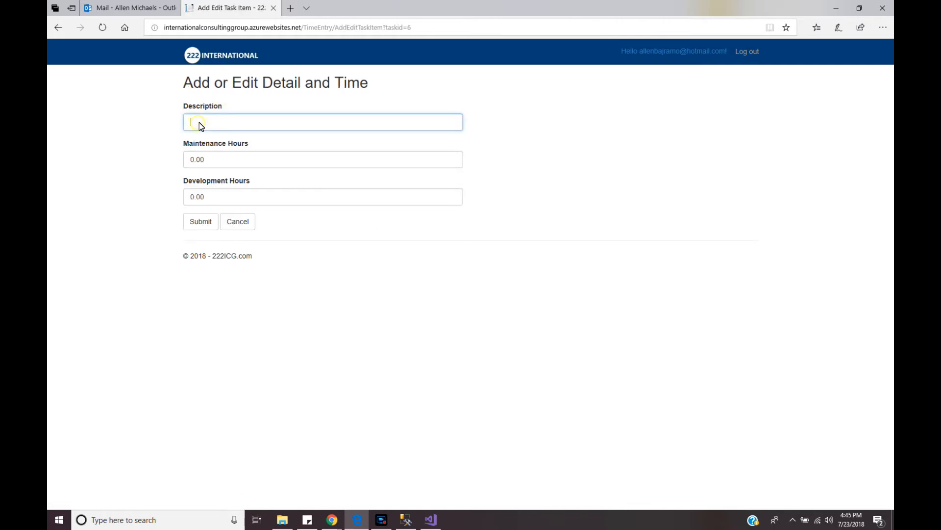
type("ription")
left_click(202, 161)
type("10")
left_click(216, 202)
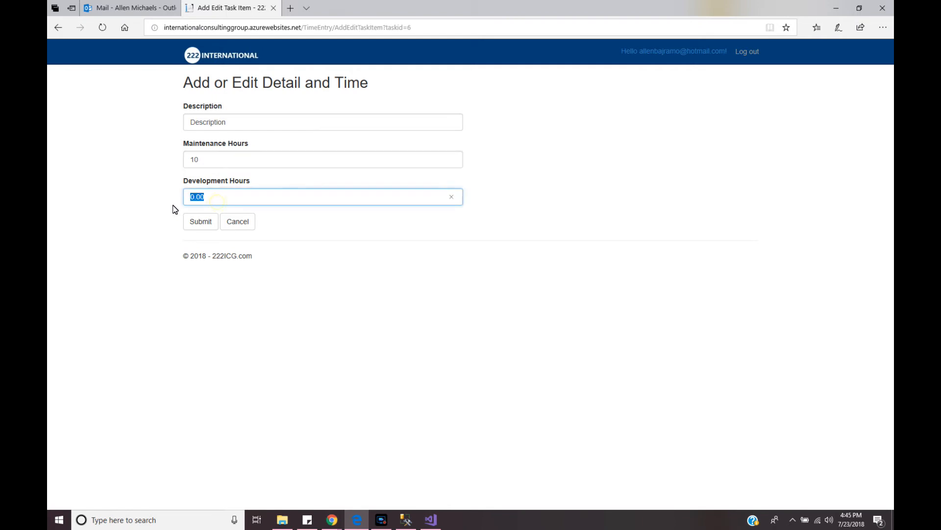
type("10")
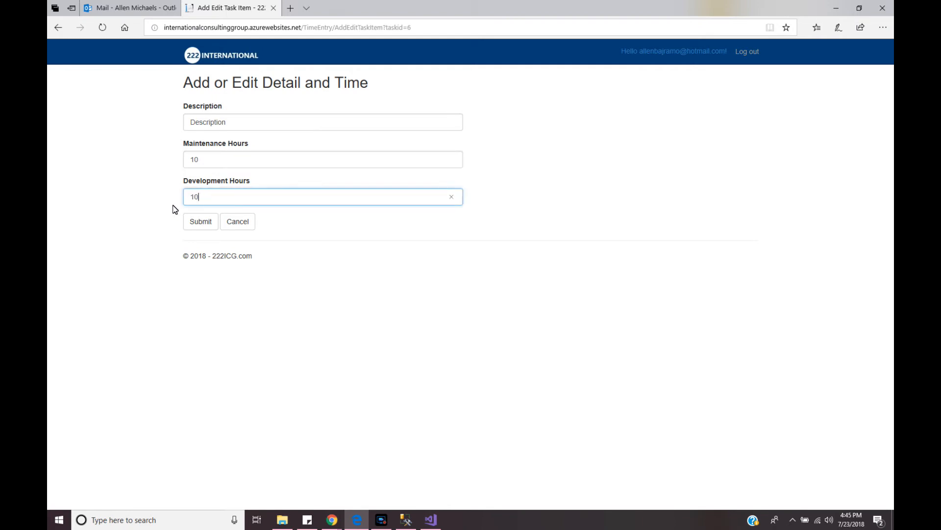
left_click(205, 226)
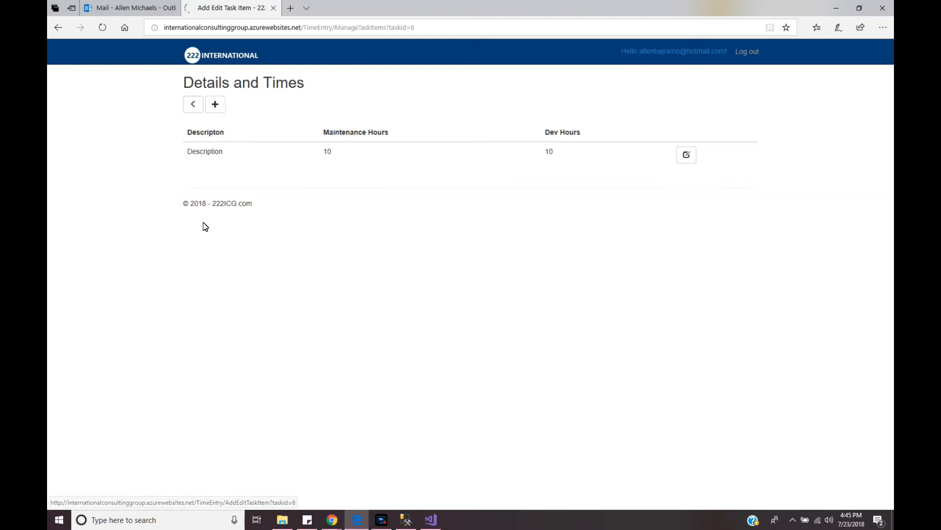
left_click(195, 104)
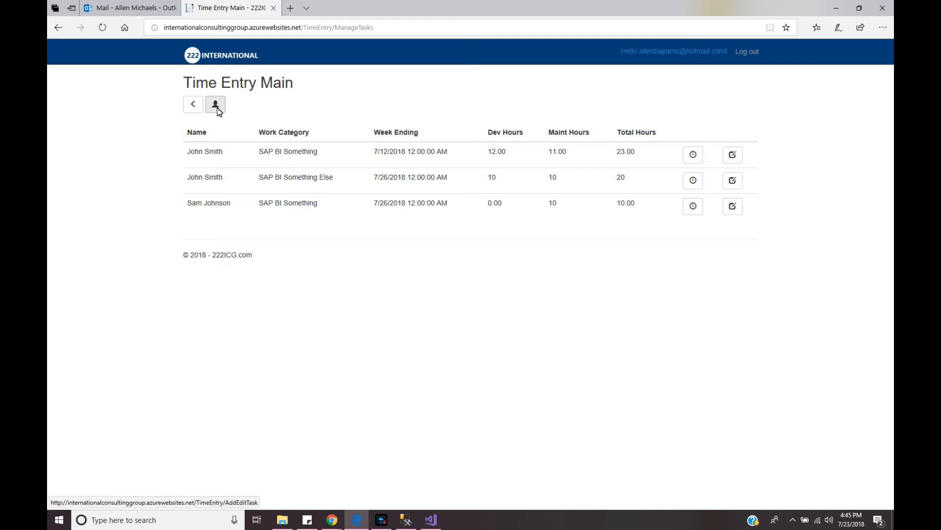
Return to the company home page via VENDORS and the logo, log out, then check the system calendar
left_click(219, 56)
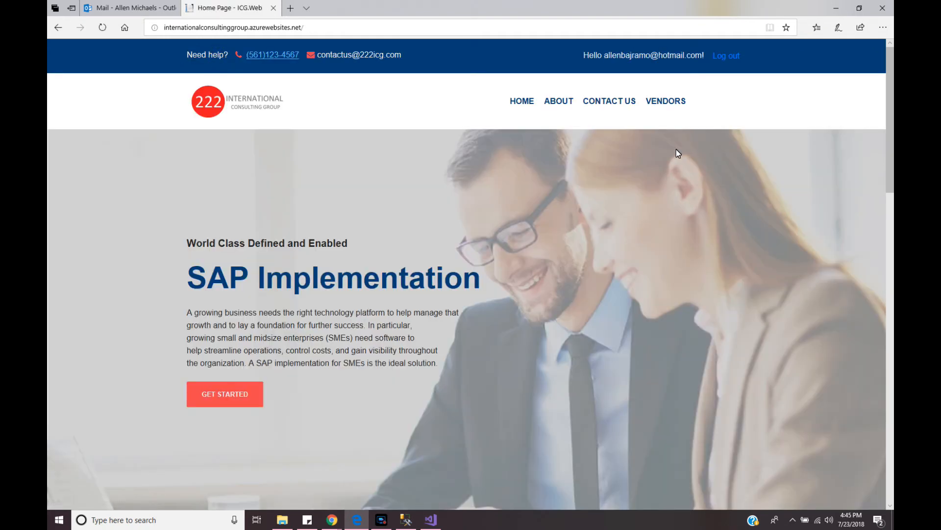
left_click(667, 101)
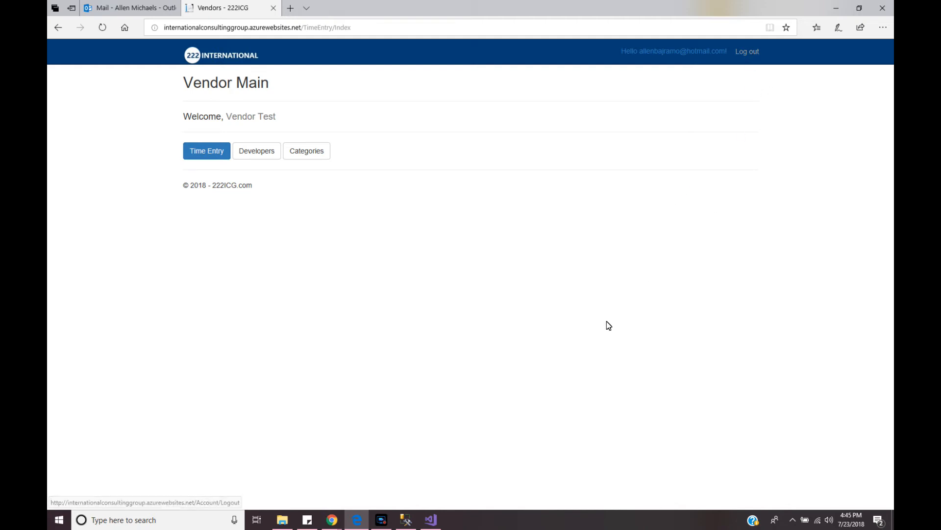
left_click(218, 56)
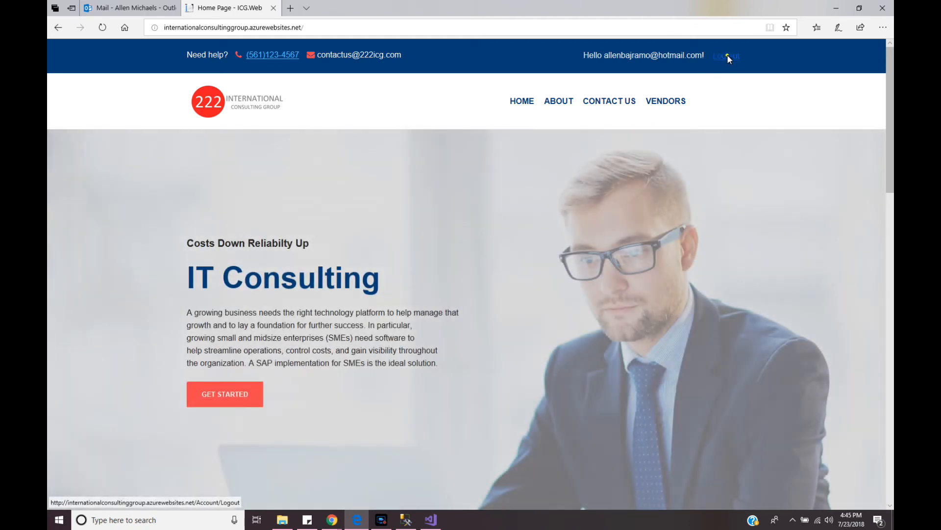
left_click(727, 54)
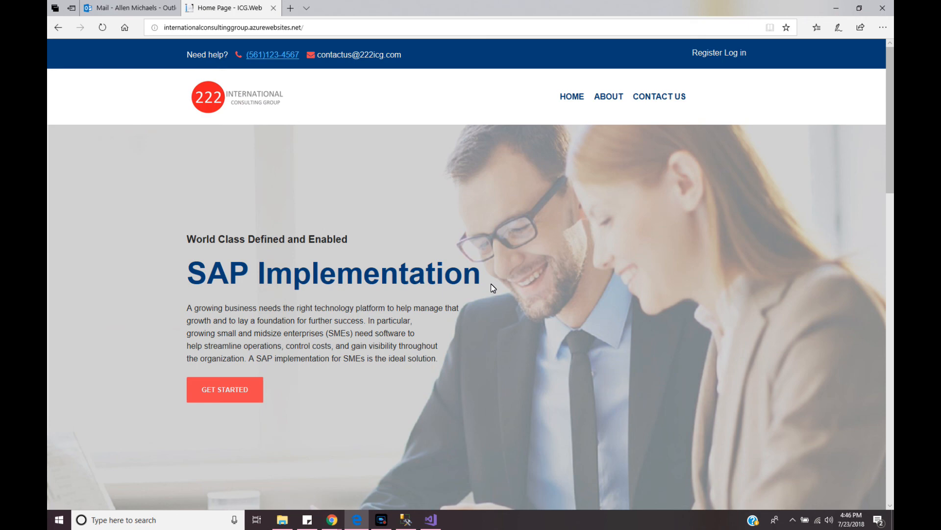
left_click(851, 519)
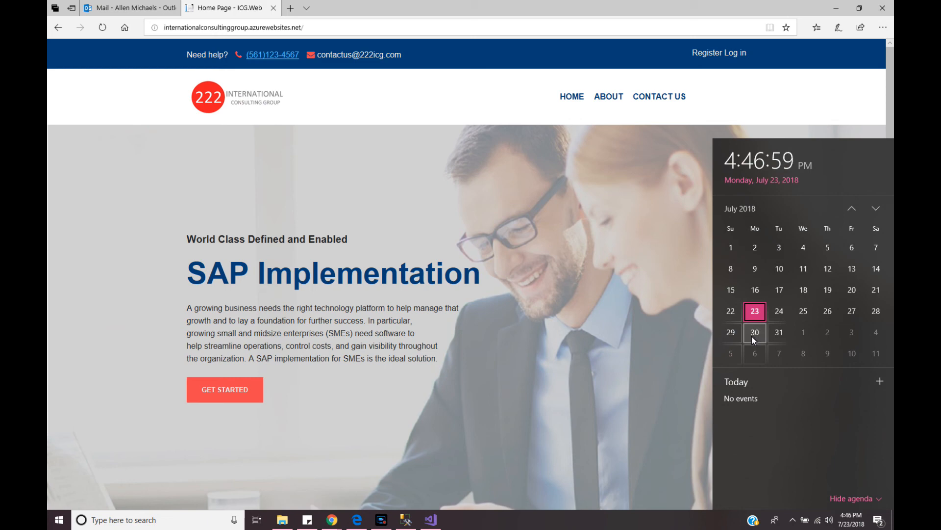
left_click(517, 305)
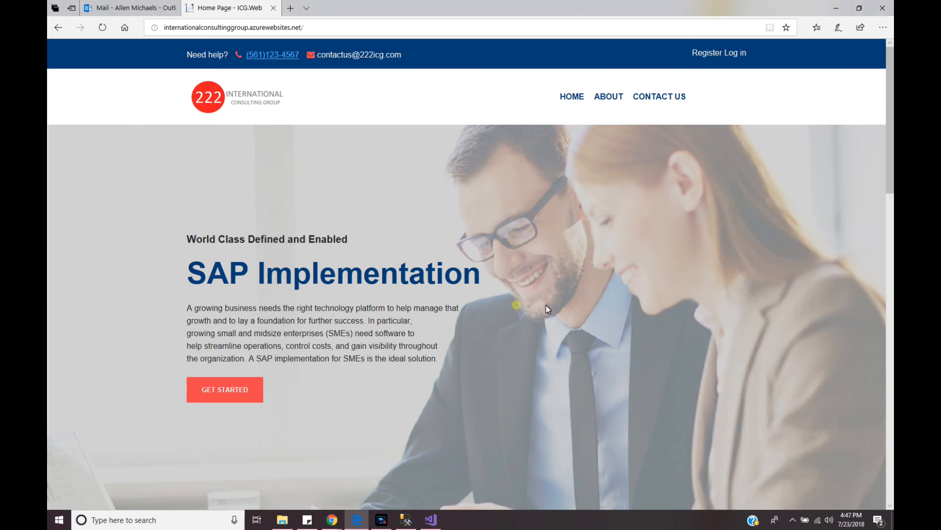